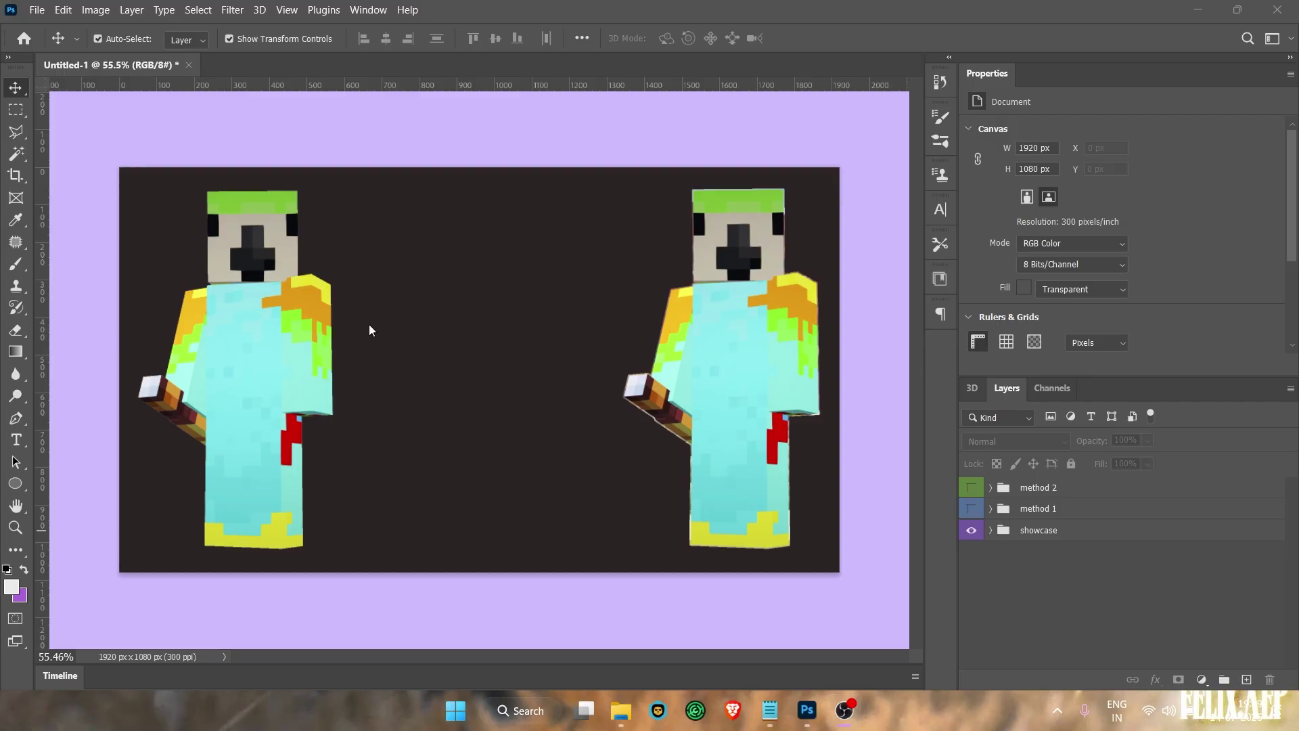
Zoom and scroll around the canvas to compare the two cut-out characters
key("ctrl+minus")
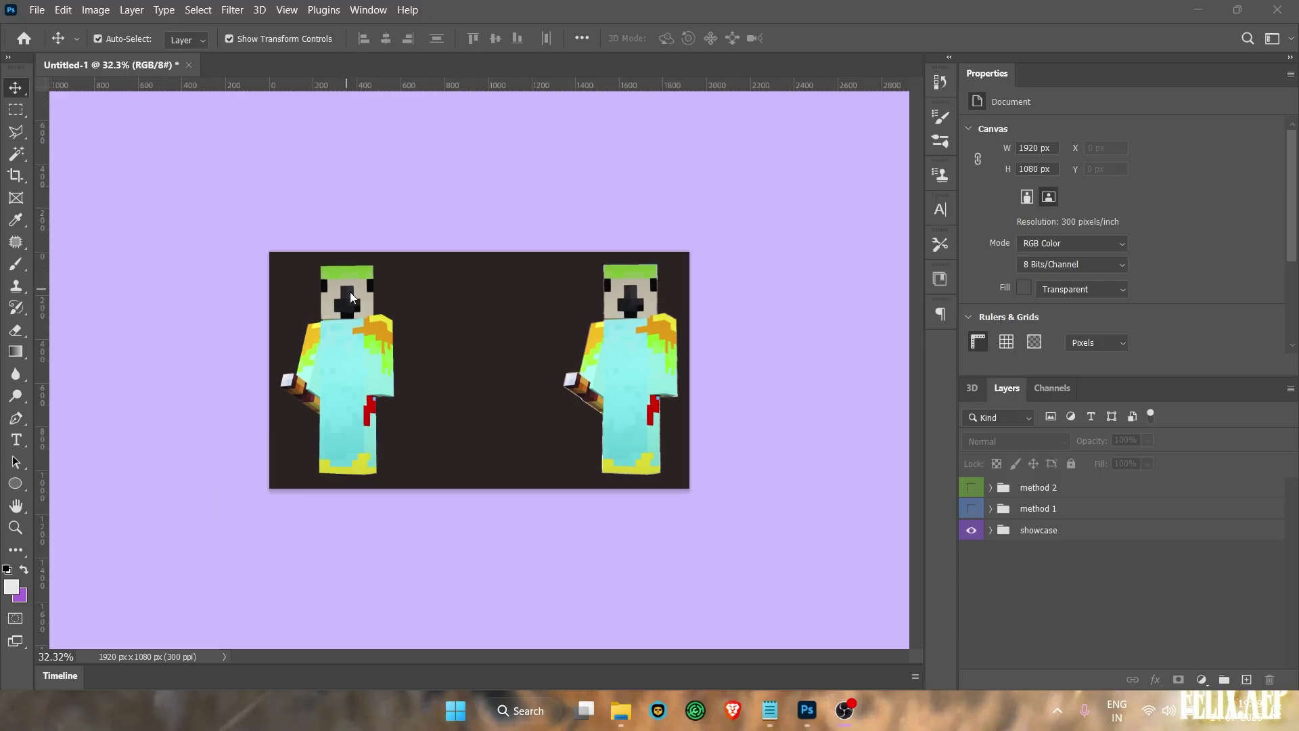
key("ctrl+plus")
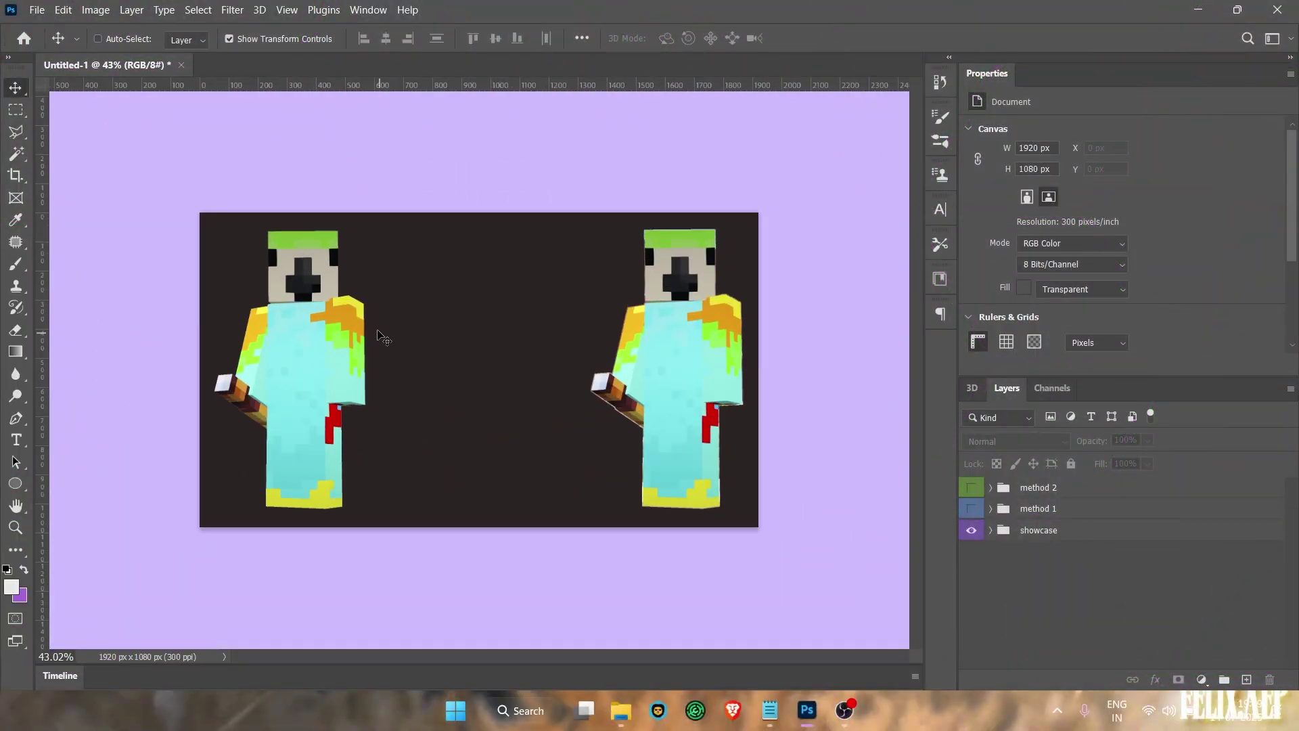
scroll(392, 338, "up", 6)
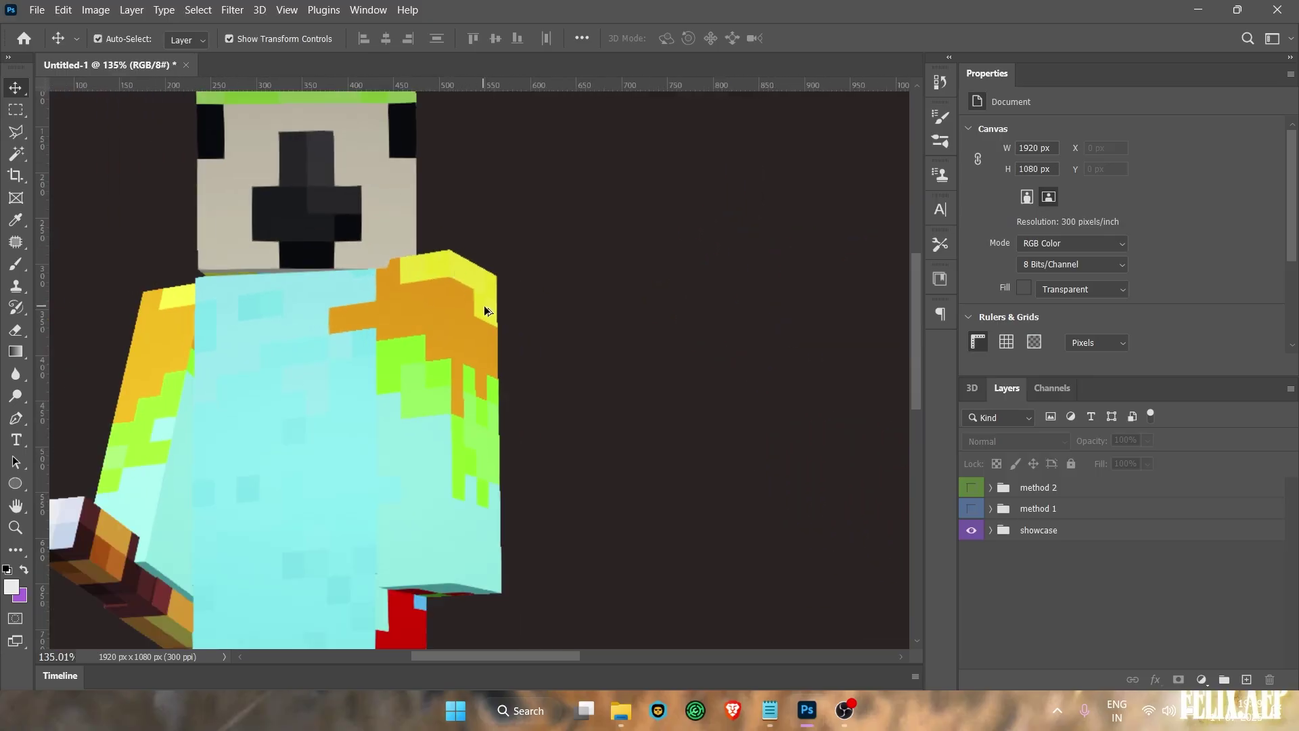
scroll(485, 305, "down", 3)
scroll(637, 348, "right", 5)
scroll(657, 447, "up", 10)
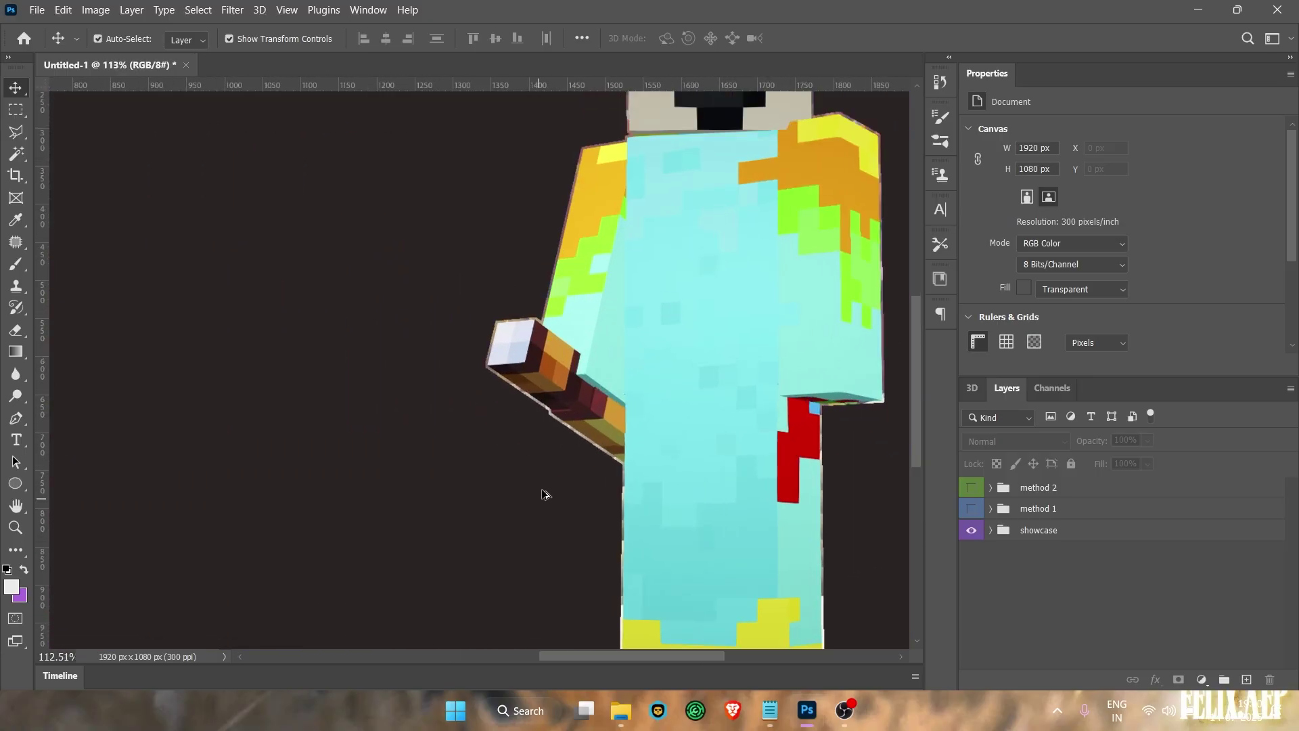
scroll(558, 414, "right", 5)
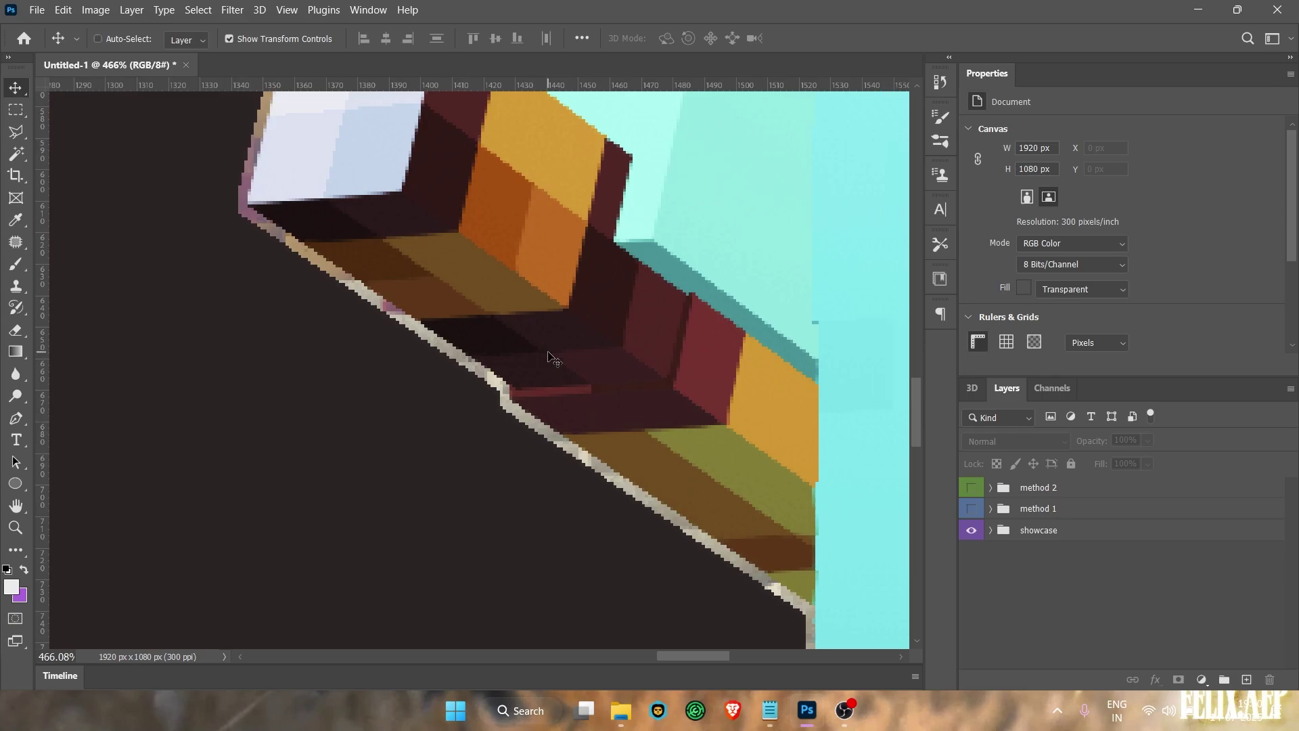
scroll(565, 402, "down", 4)
scroll(571, 385, "down", 3)
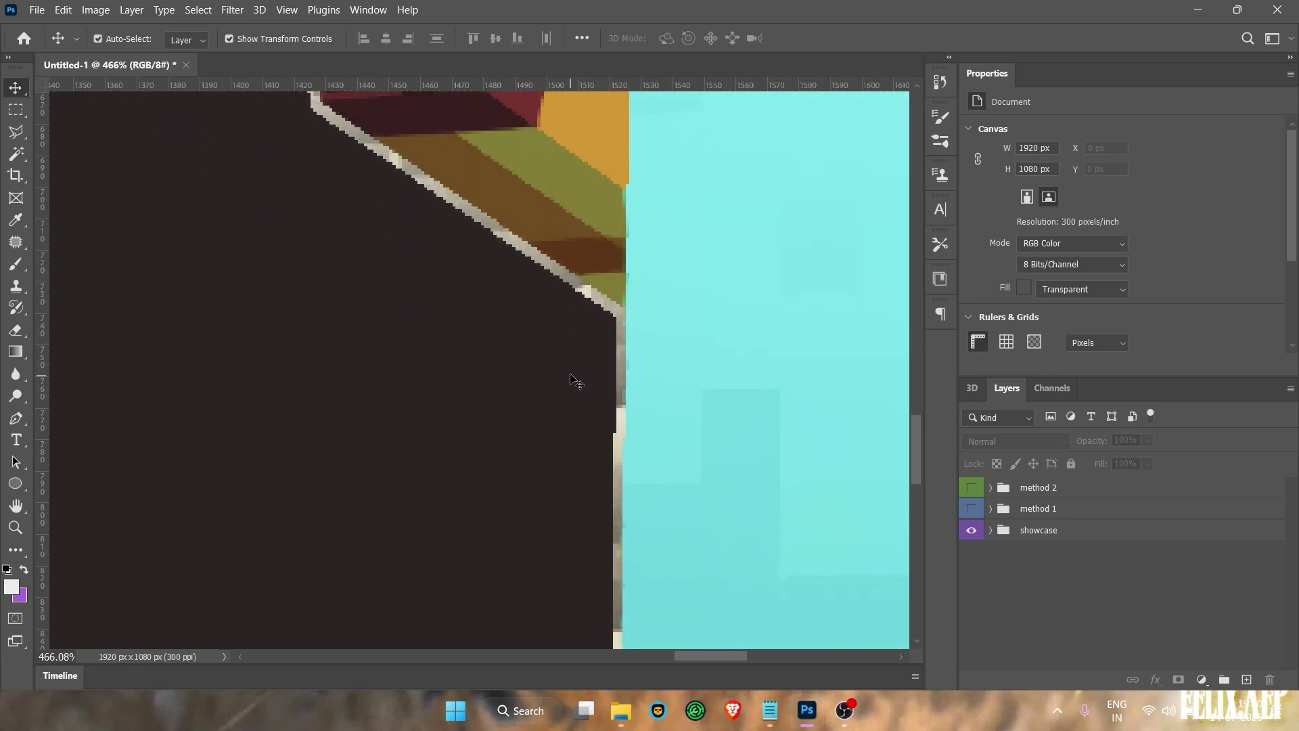
scroll(571, 328, "down", 5)
scroll(522, 165, "up", 5)
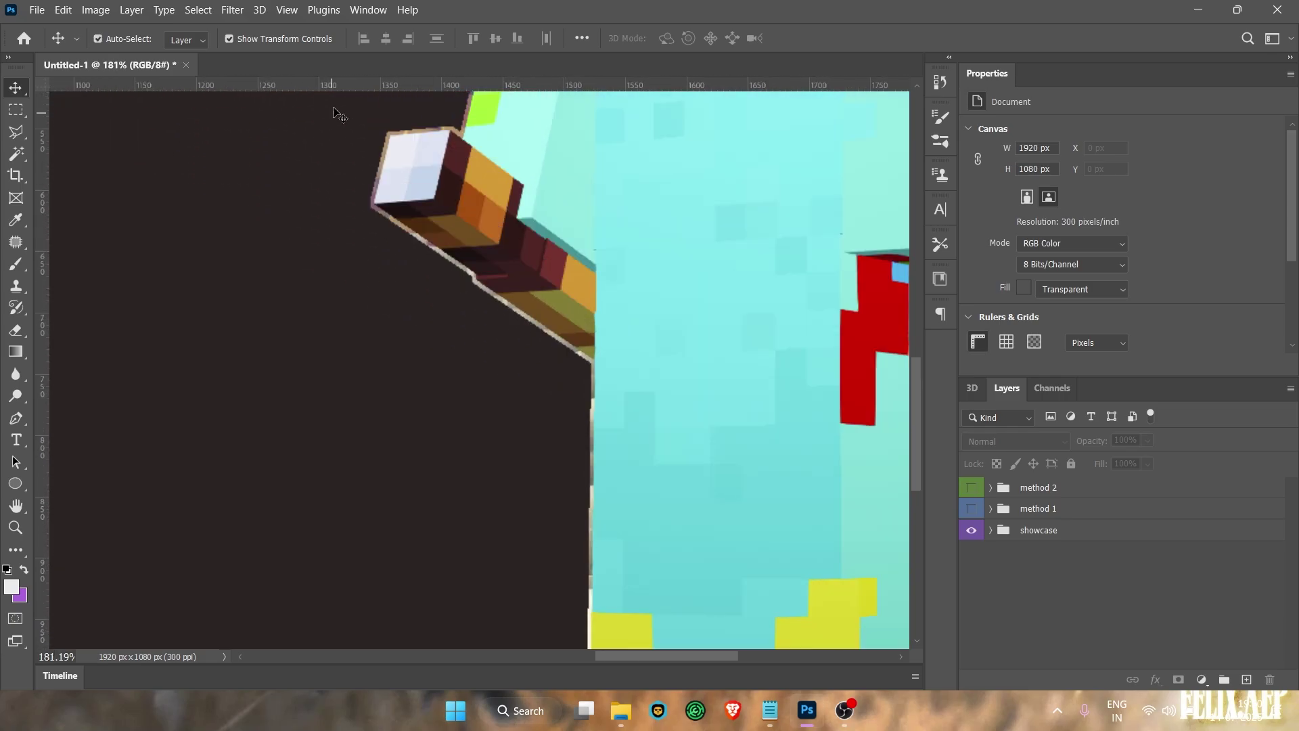
scroll(556, 173, "up", 3)
scroll(556, 169, "up", 5)
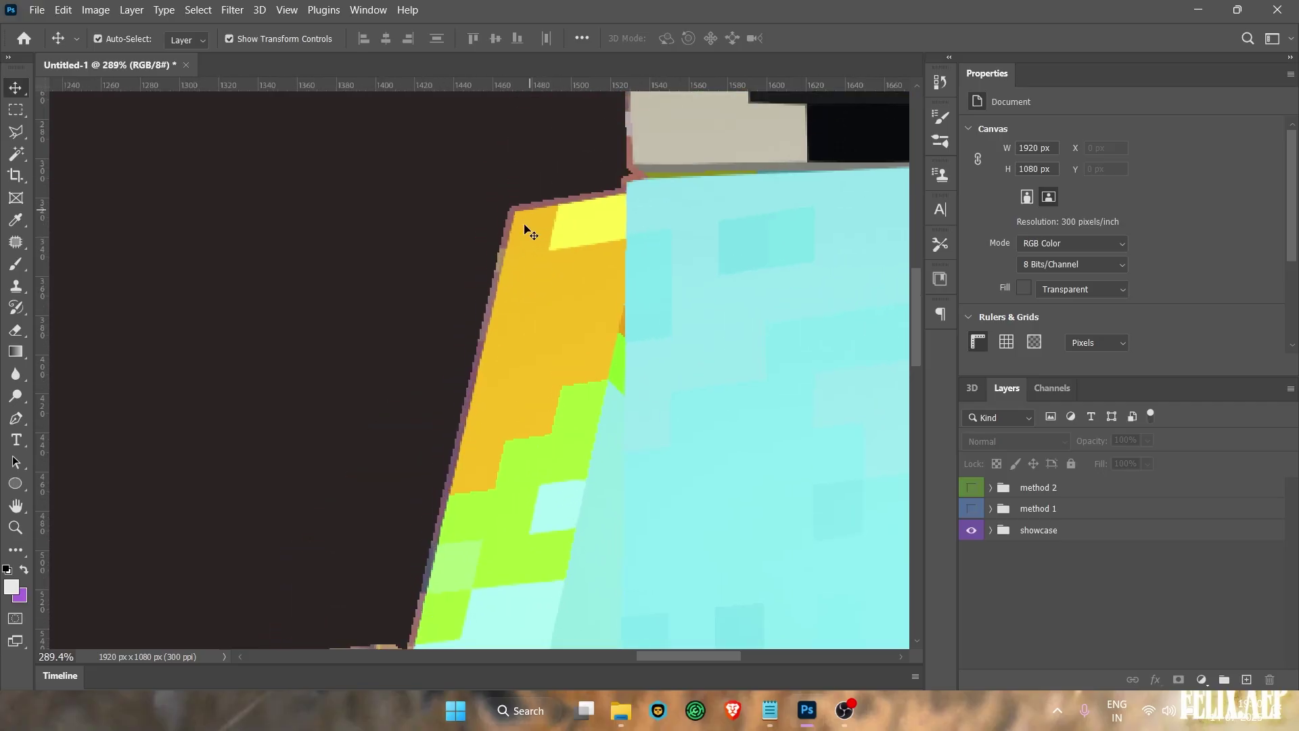
scroll(539, 251, "up", 4)
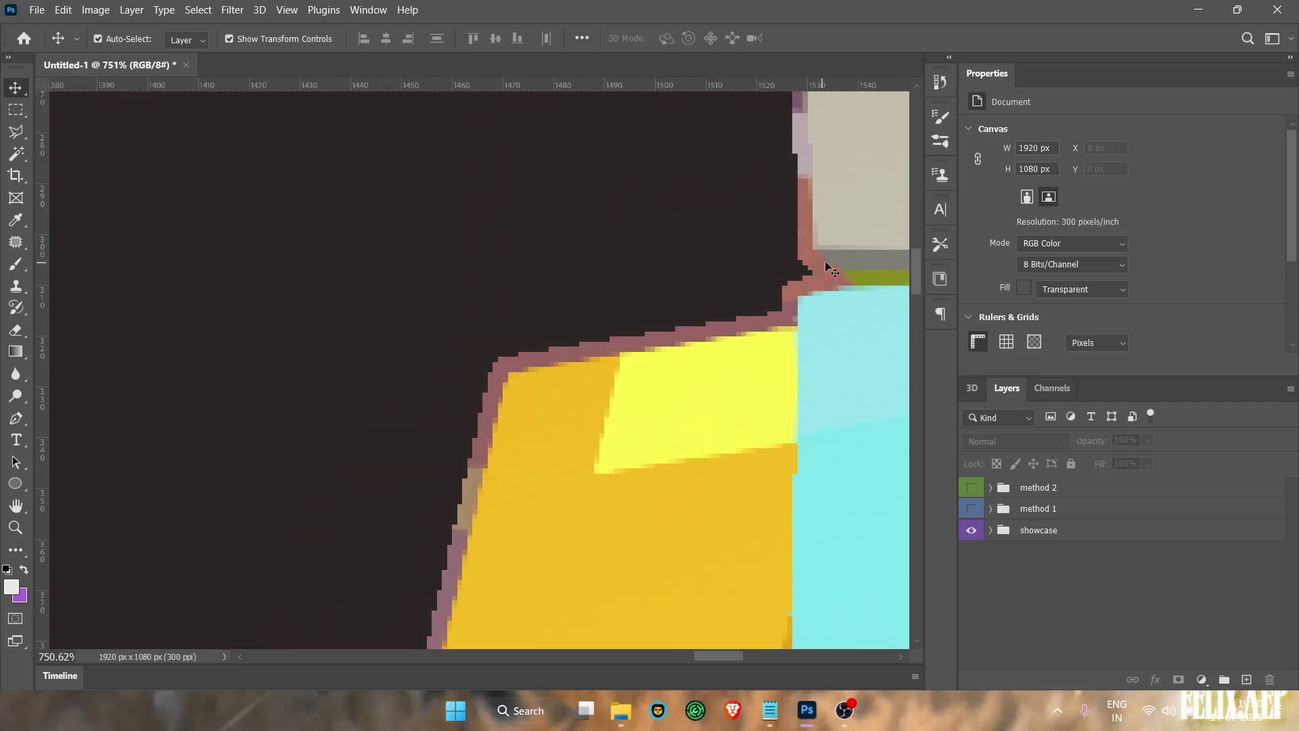
scroll(693, 244, "down", 8)
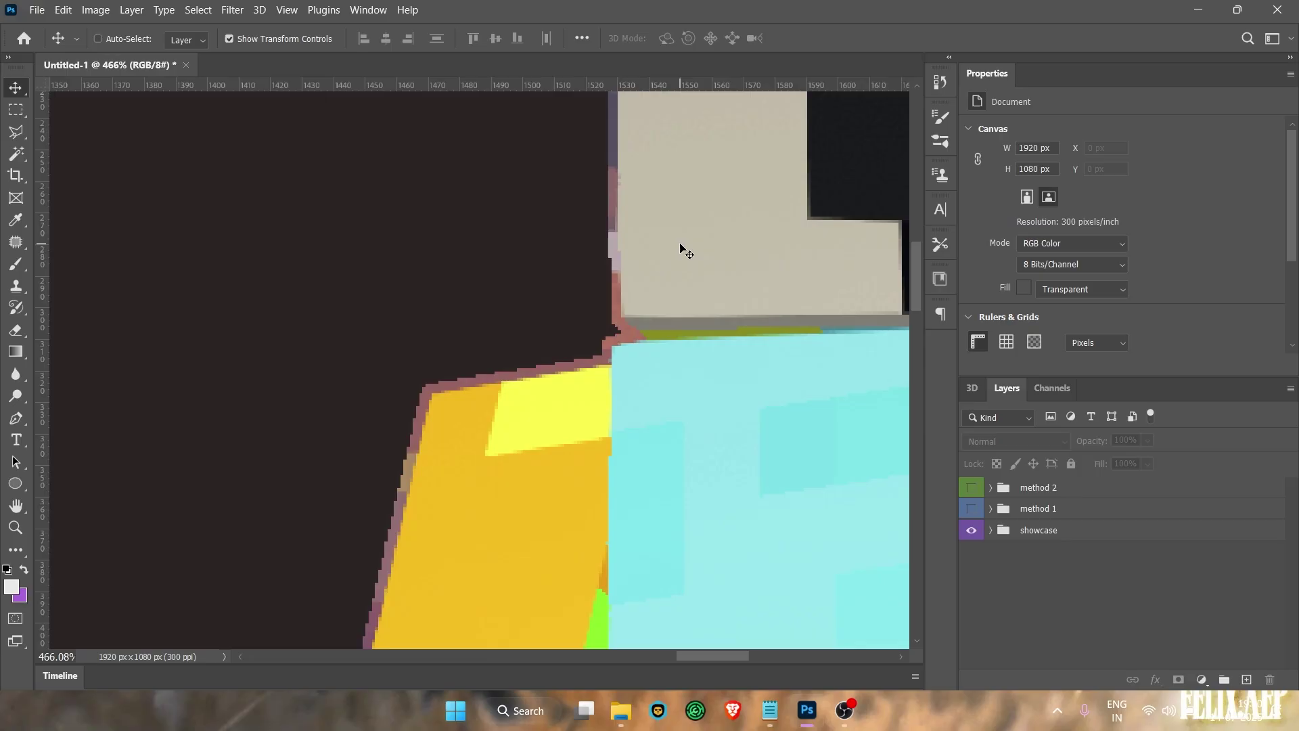
scroll(676, 249, "down", 2)
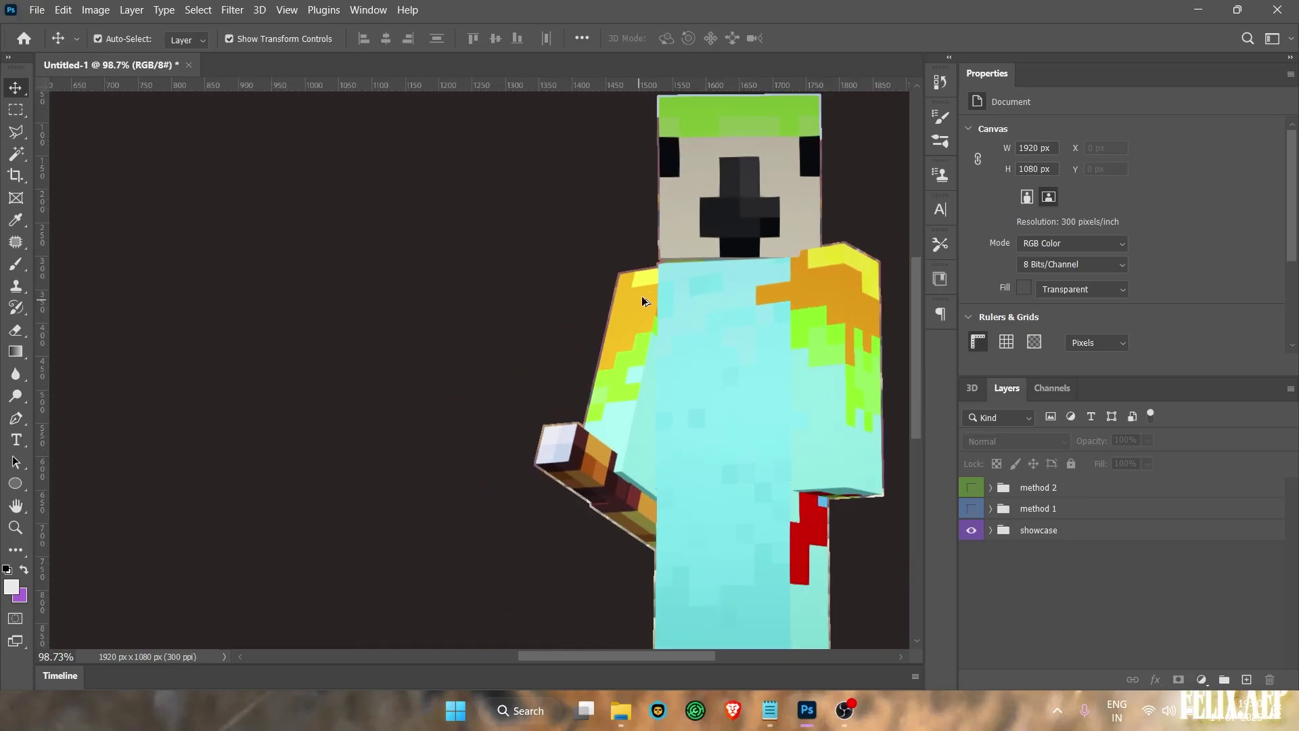
scroll(555, 450, "up", 10)
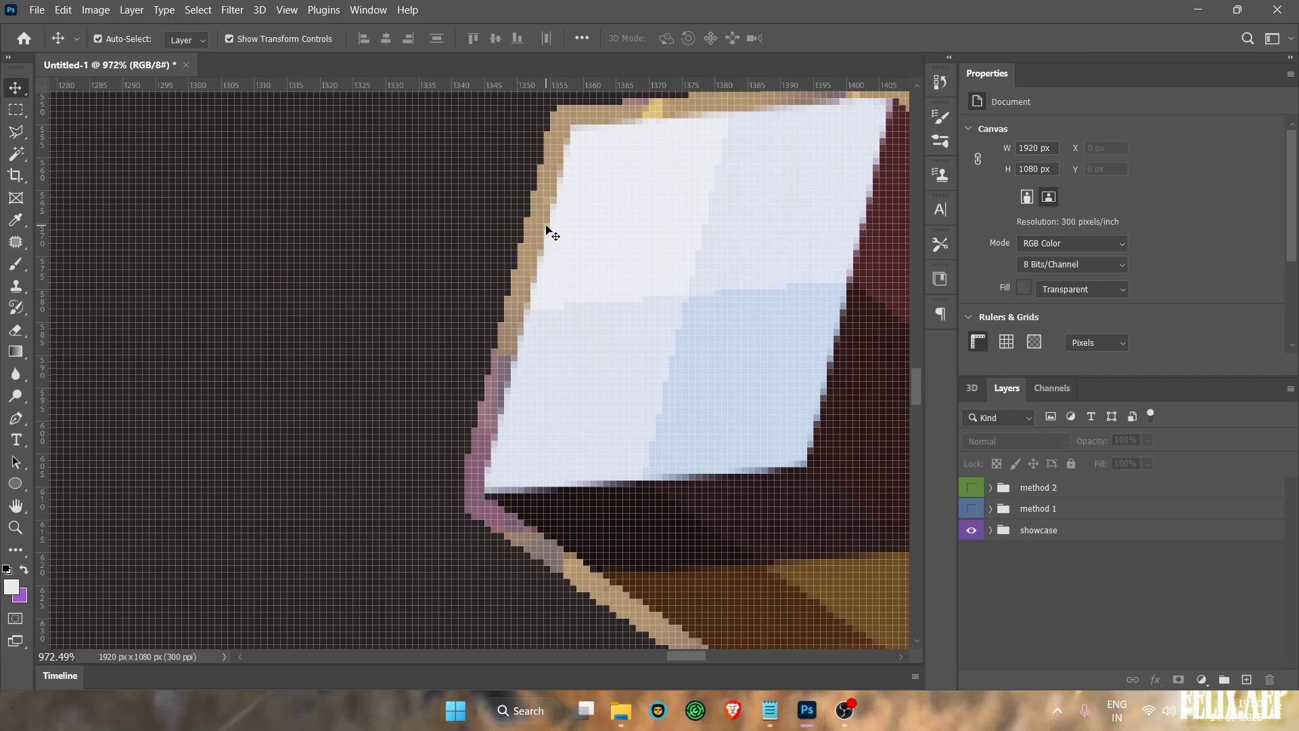
scroll(731, 349, "down", 4)
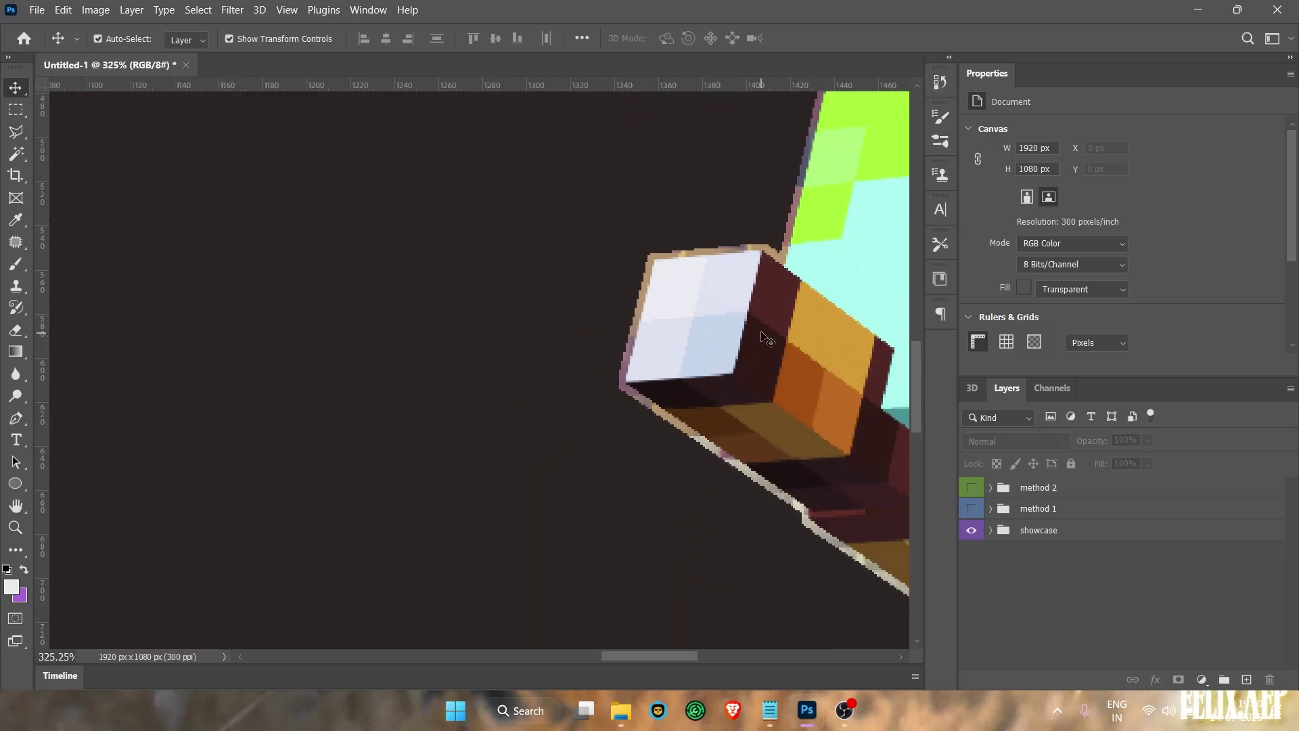
scroll(762, 336, "down", 5)
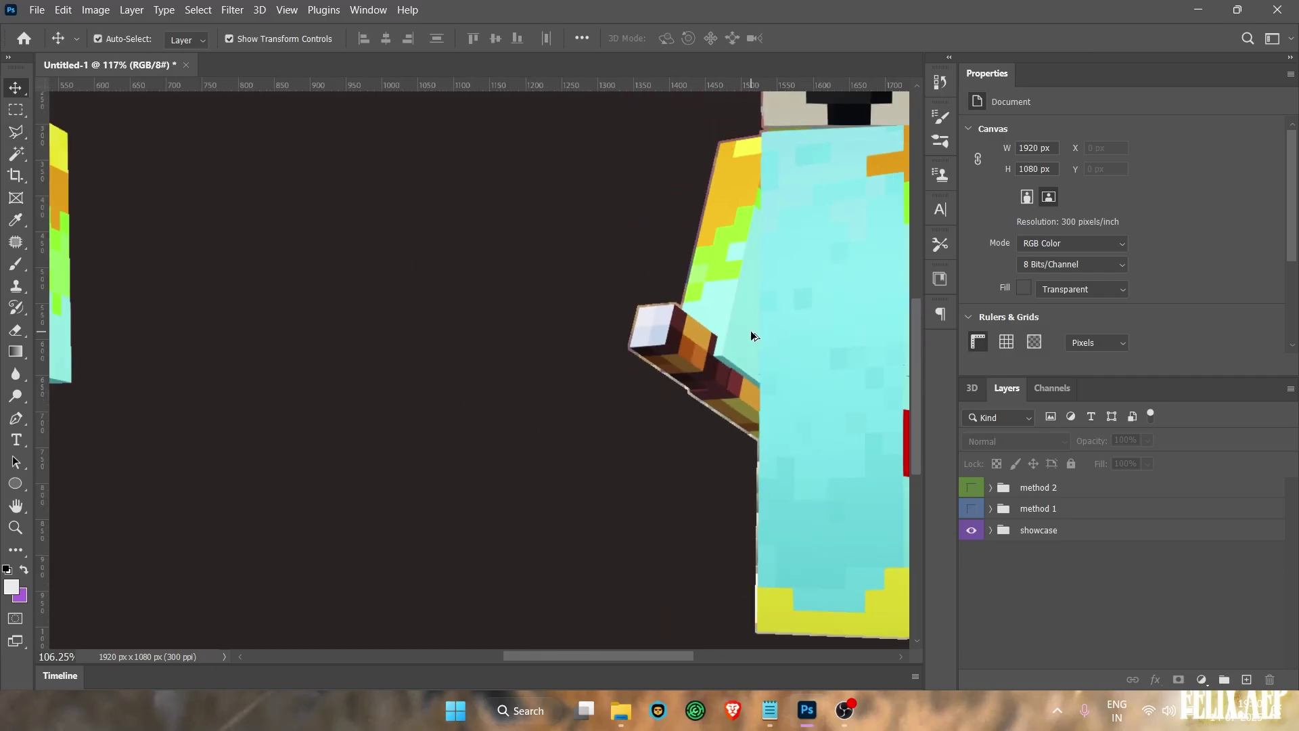
scroll(756, 336, "down", 3)
Nudge the left, correctly cut character up a few pixels with the Move tool
left_click(226, 207)
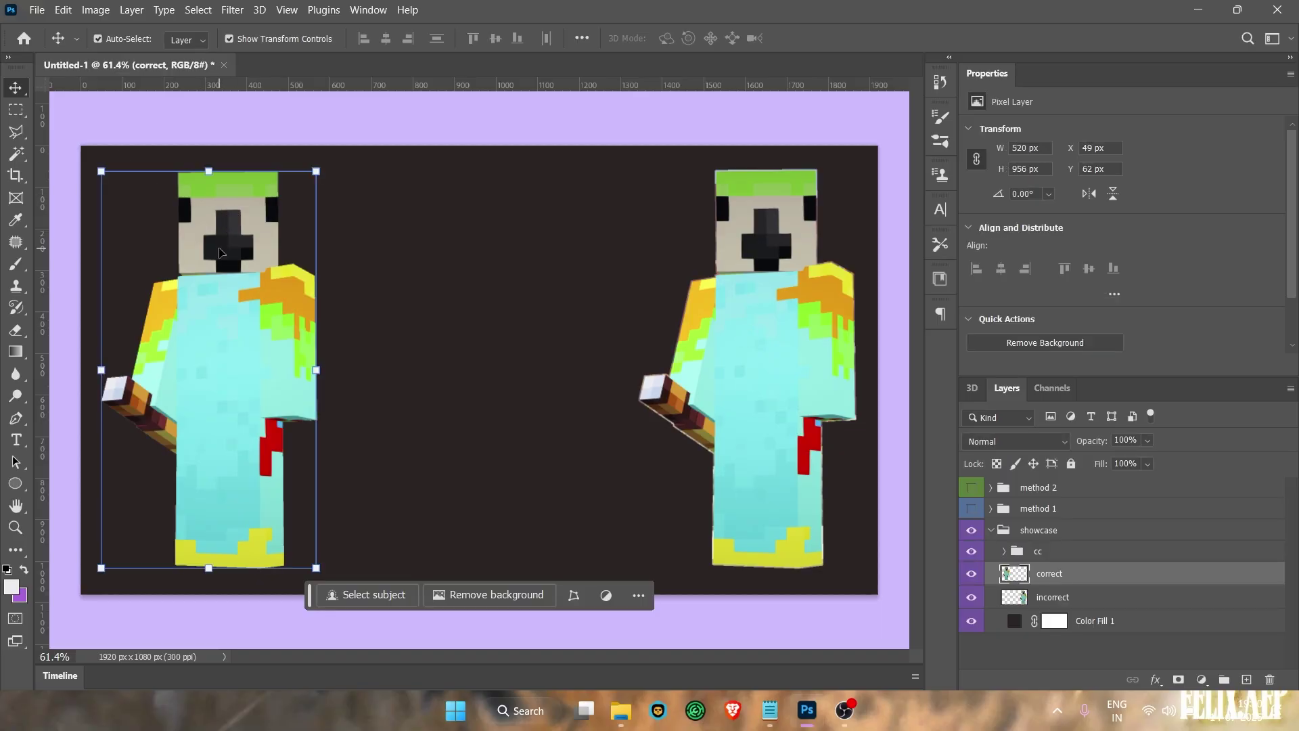
left_click_drag(220, 253, 230, 240)
scroll(278, 177, "up", 4)
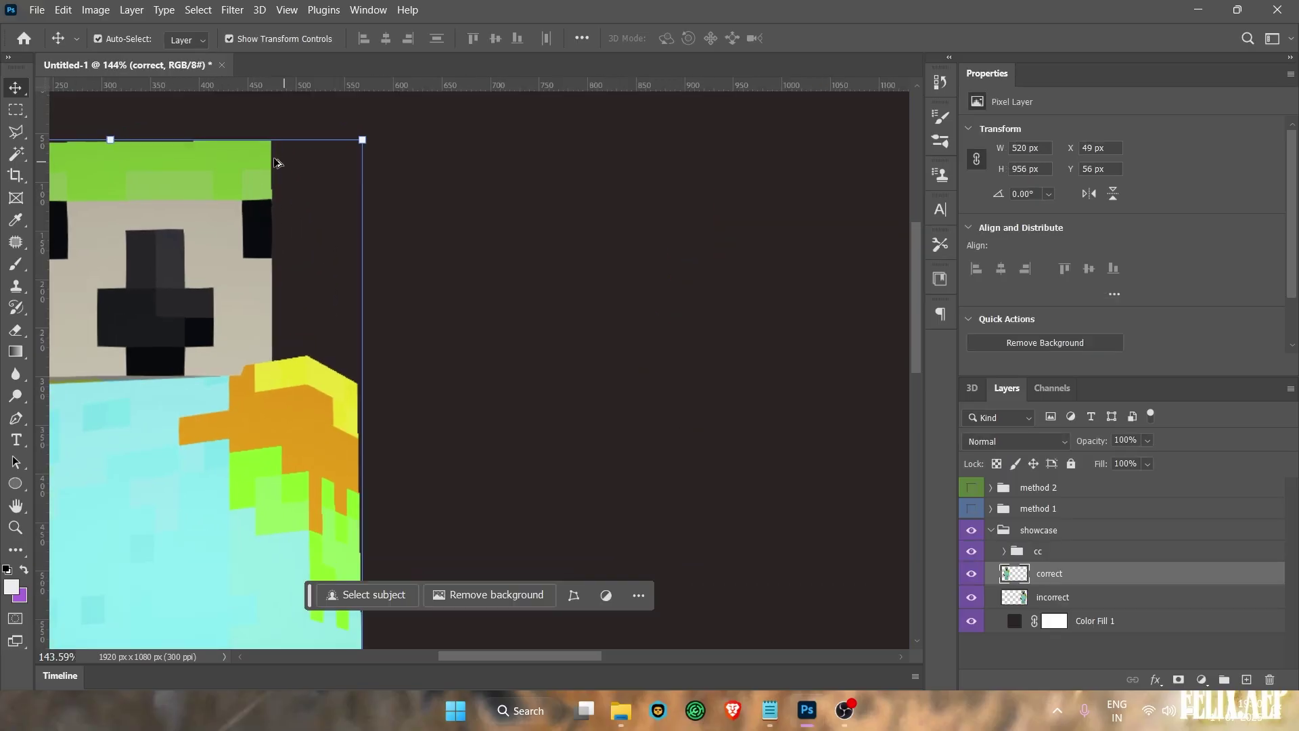
scroll(296, 489, "up", 3)
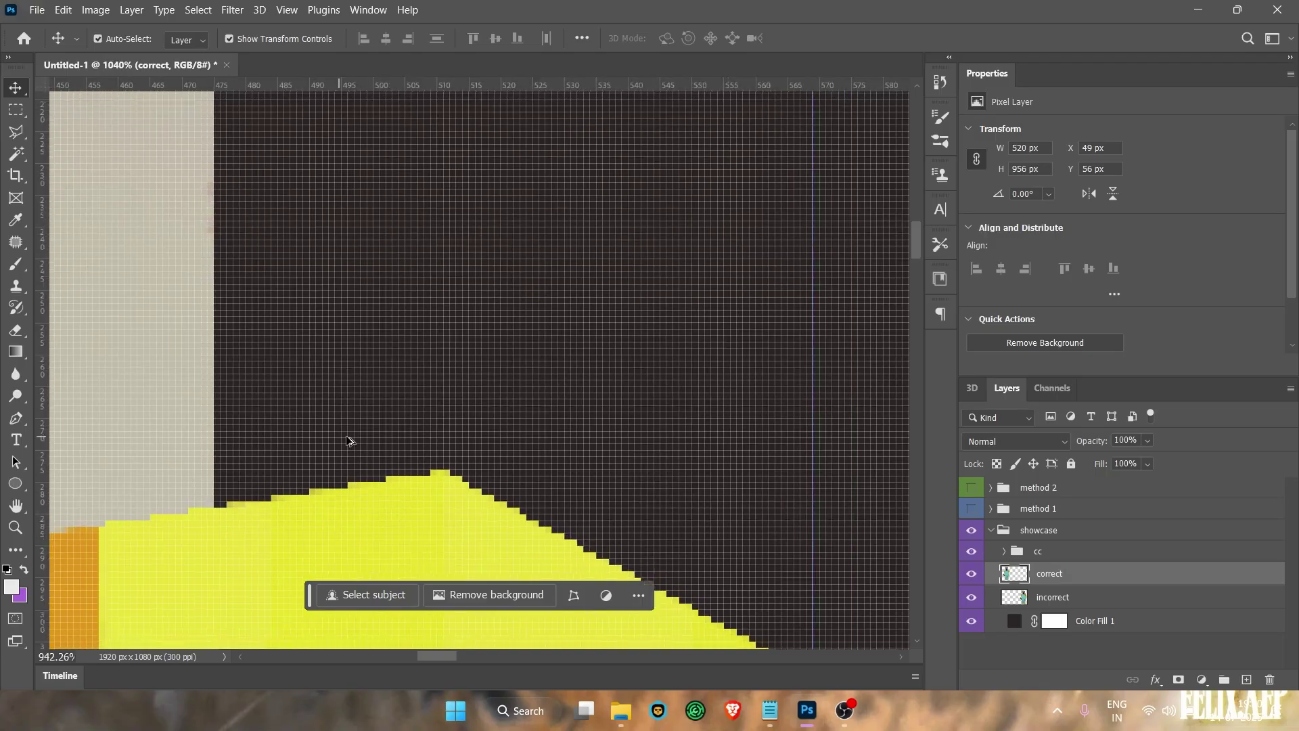
scroll(347, 440, "down", 5)
scroll(457, 399, "down", 5)
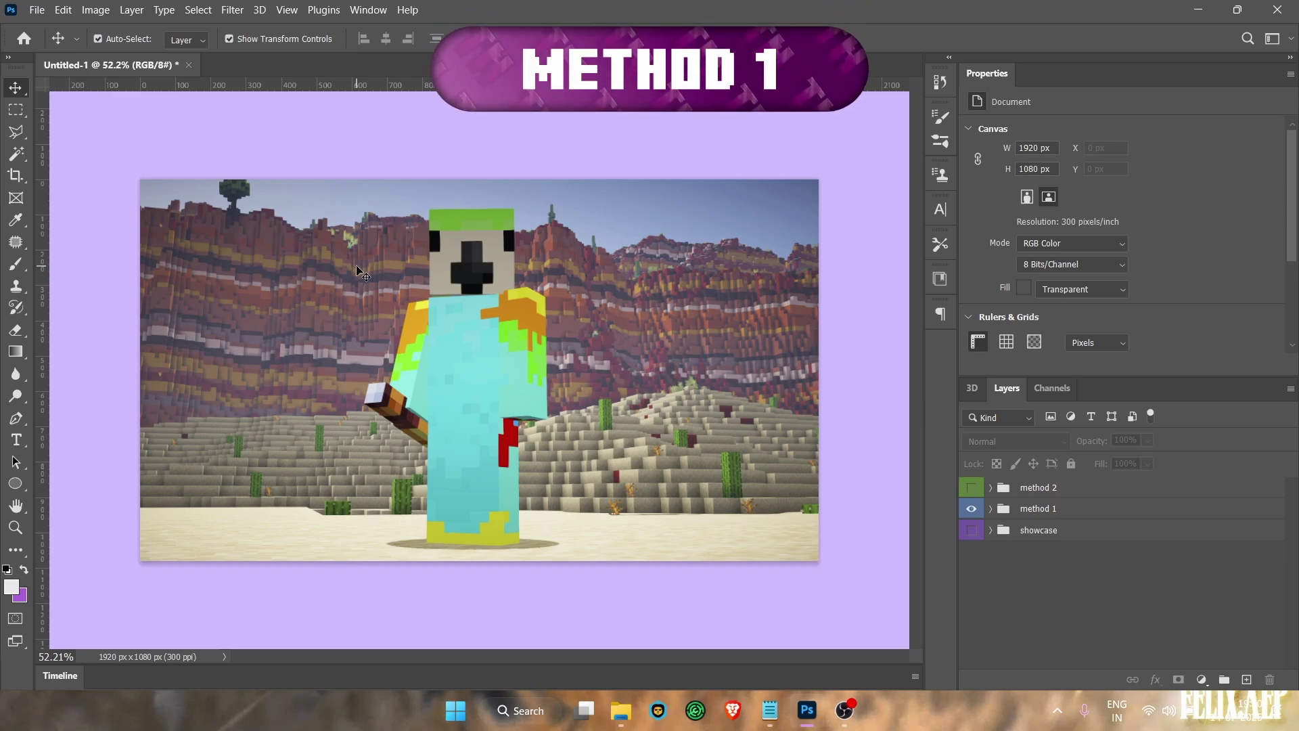
scroll(513, 297, "up", 1)
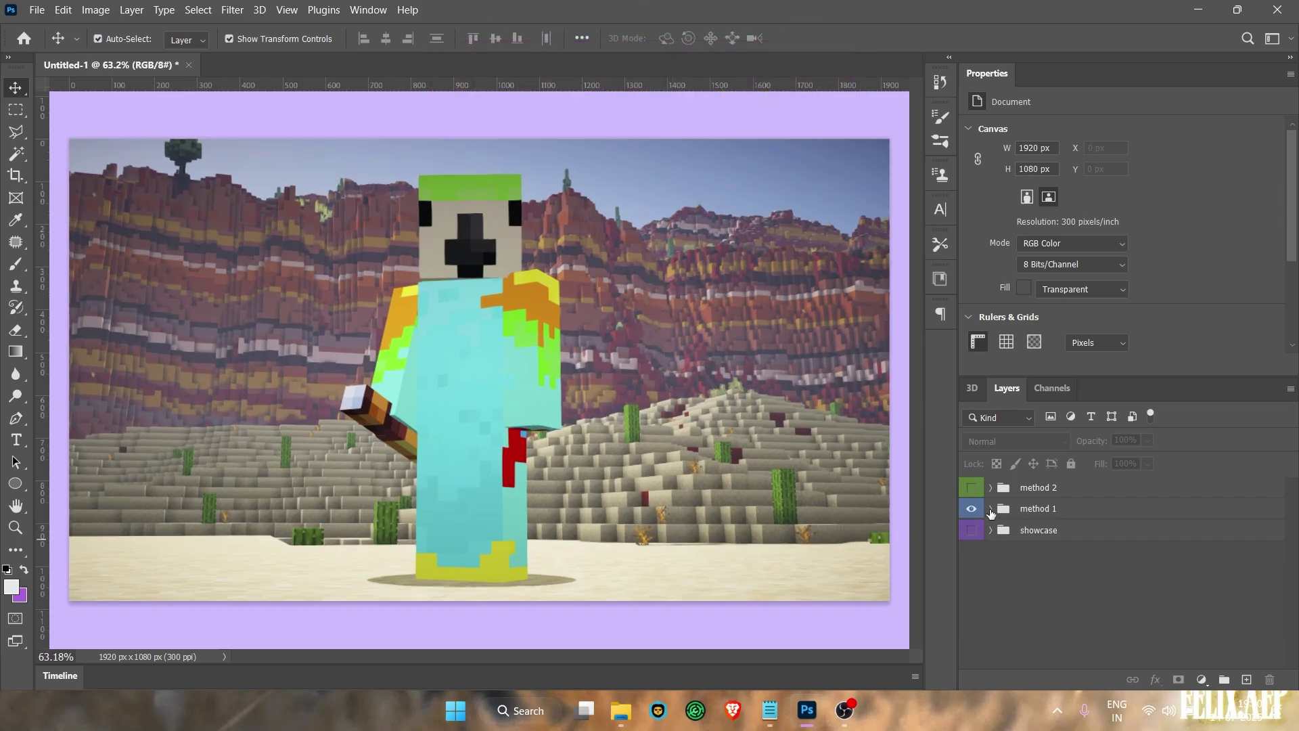
Expand method 1, select its base screenshot layer, and switch to the Polygonal Lasso tool
left_click(990, 508)
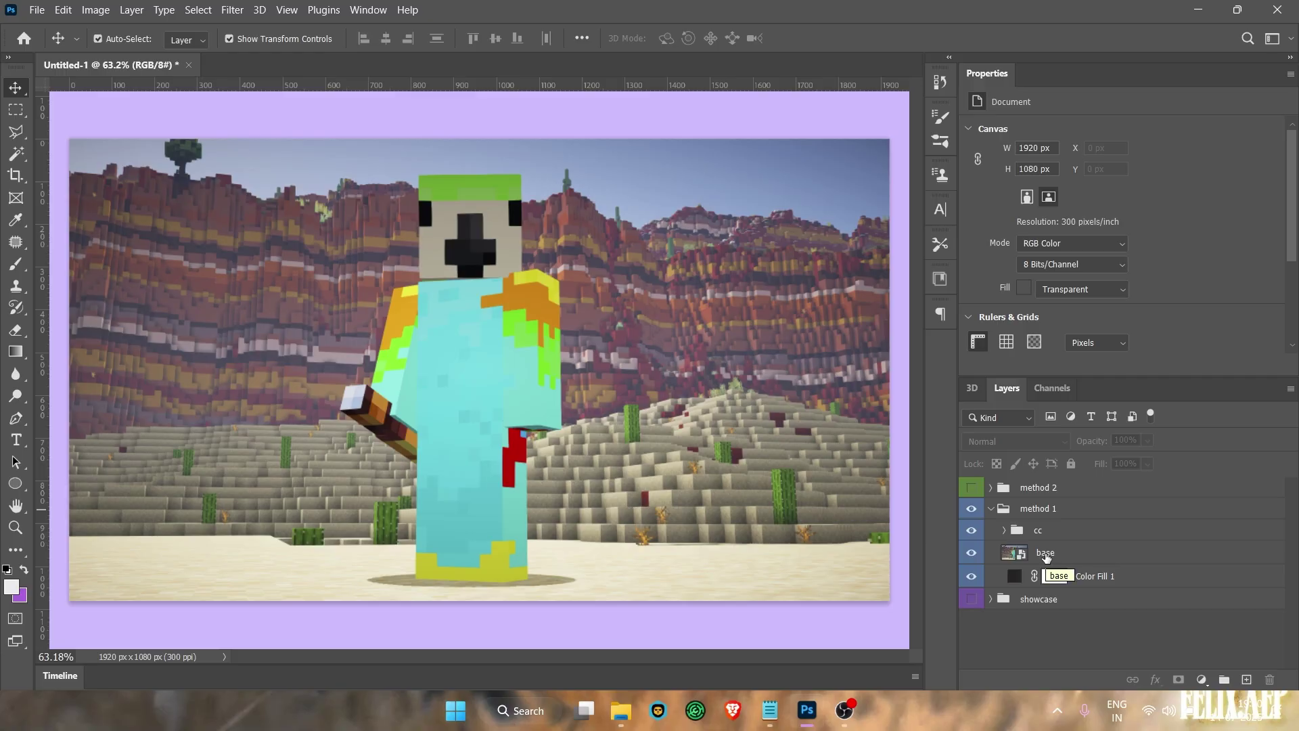
left_click(1046, 554)
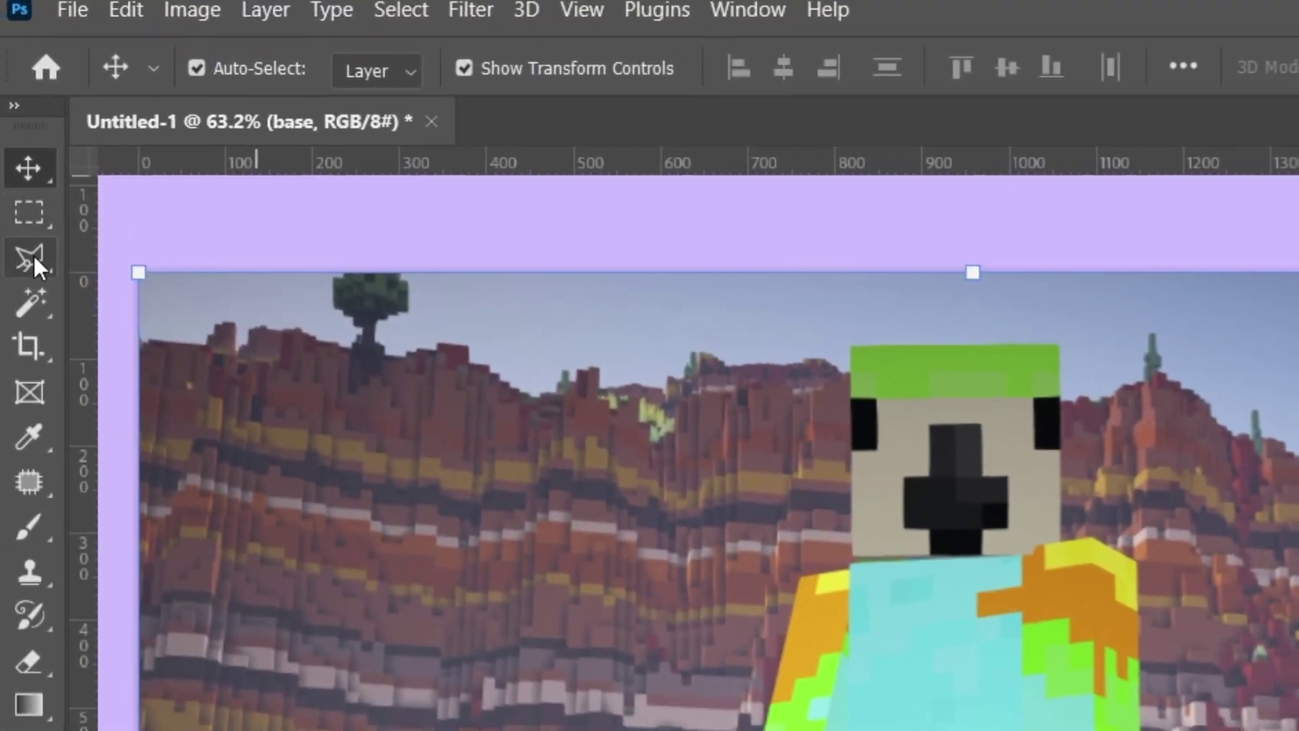
left_click(32, 259)
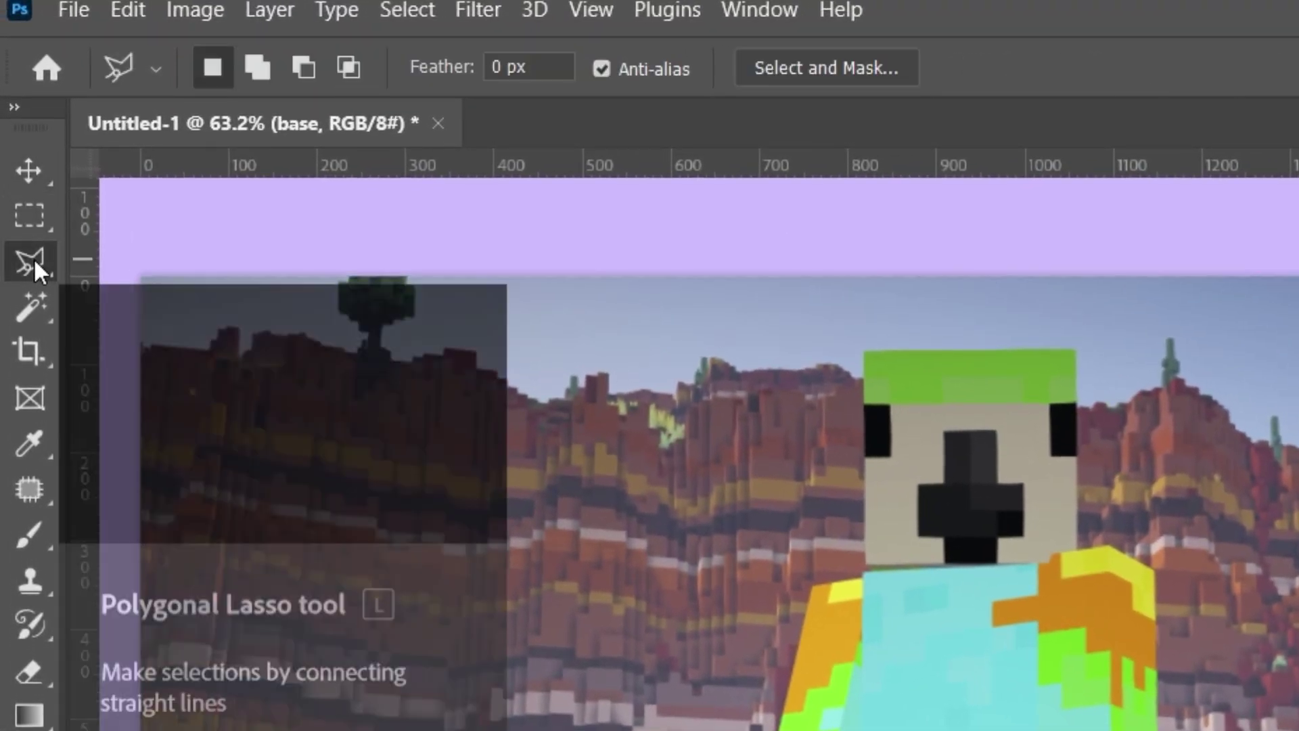
right_click(34, 257)
left_click(127, 292)
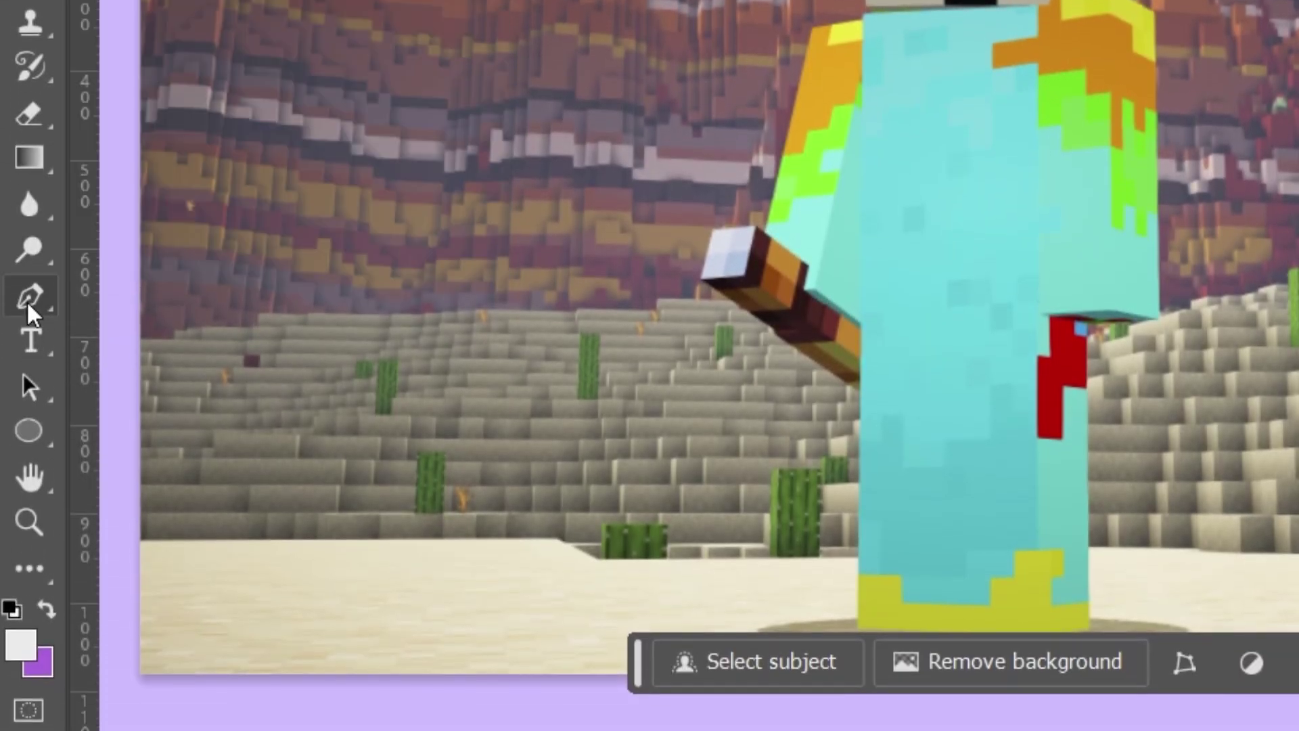
right_click(26, 300)
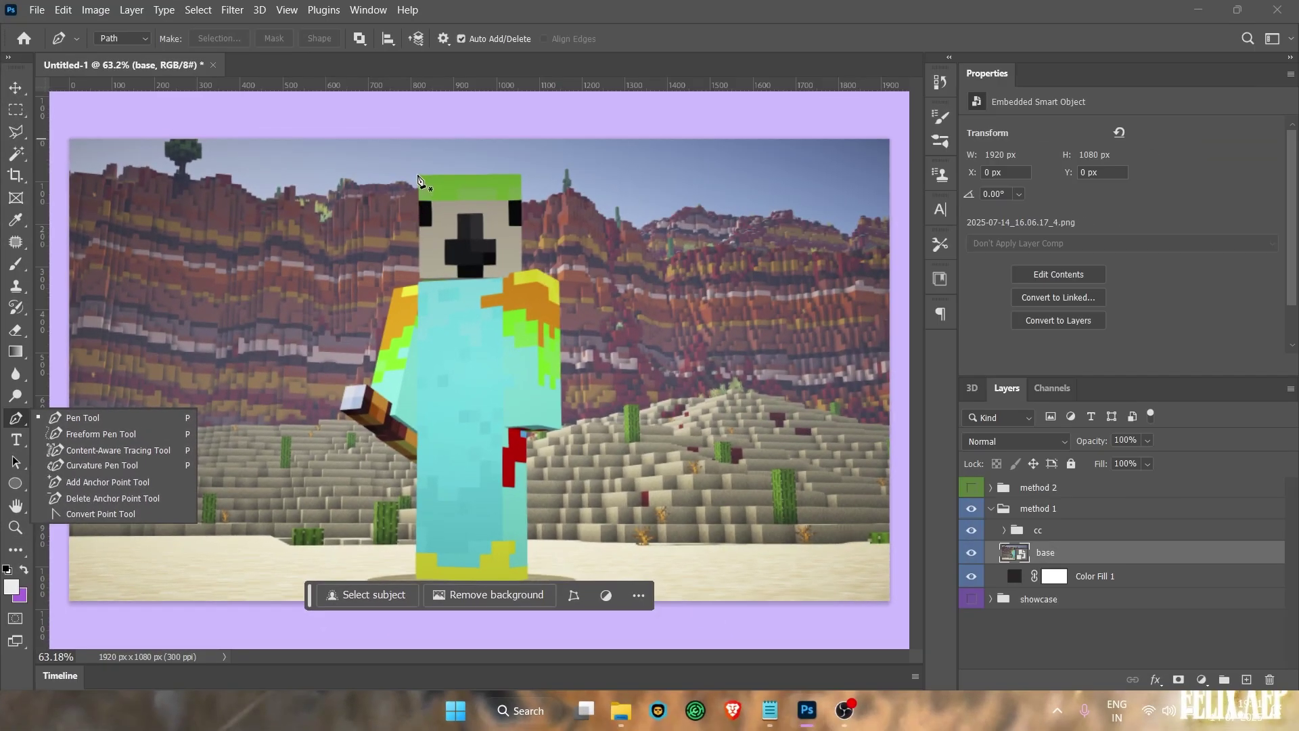
left_click(23, 133)
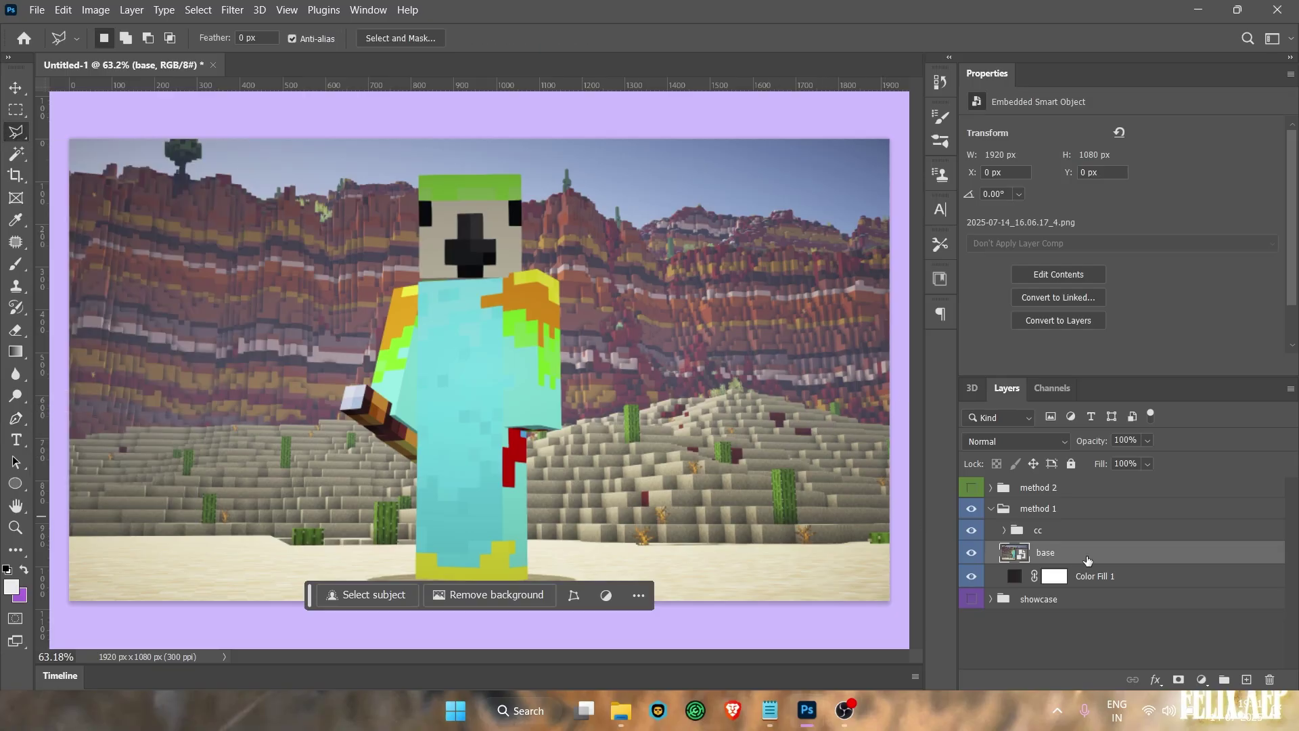
Trace polygonal lasso points along the head's edge to the yellow shoulder and close the outline
scroll(520, 169, "up", 10)
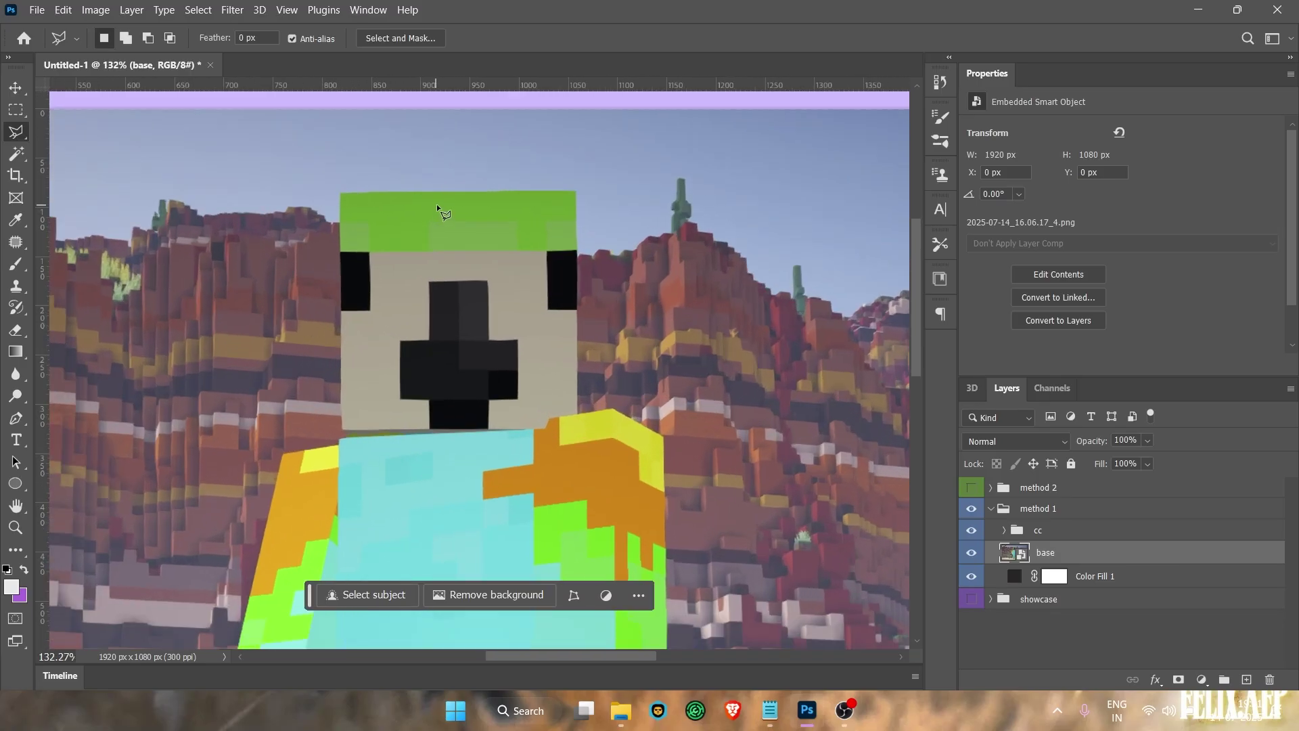
scroll(184, 213, "up", 4)
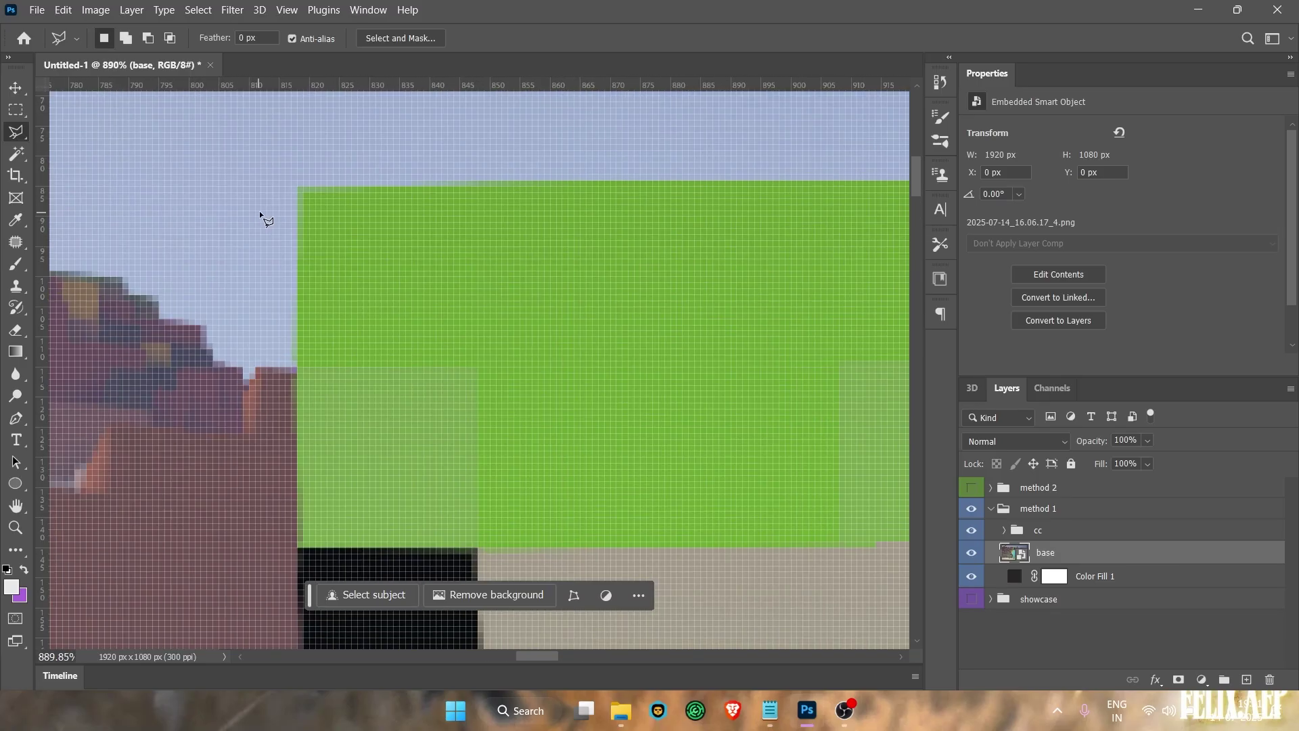
left_click(305, 196)
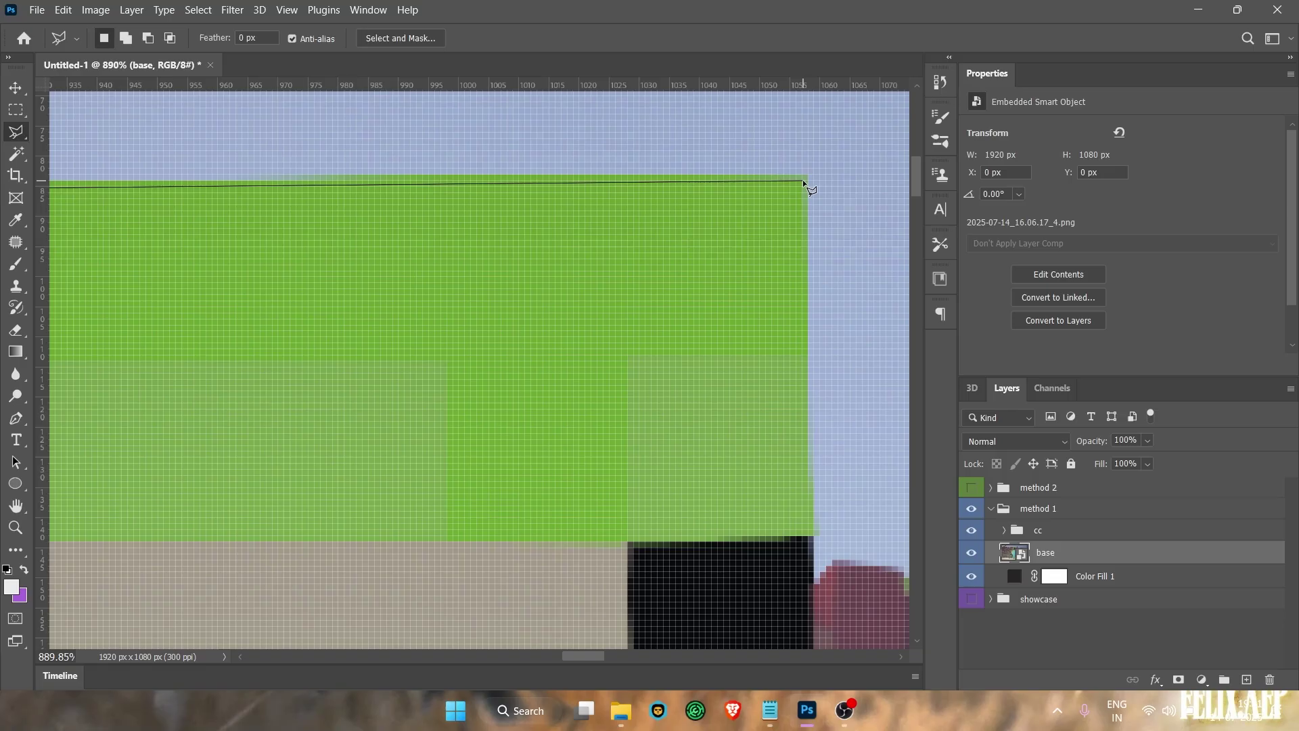
left_click(805, 182)
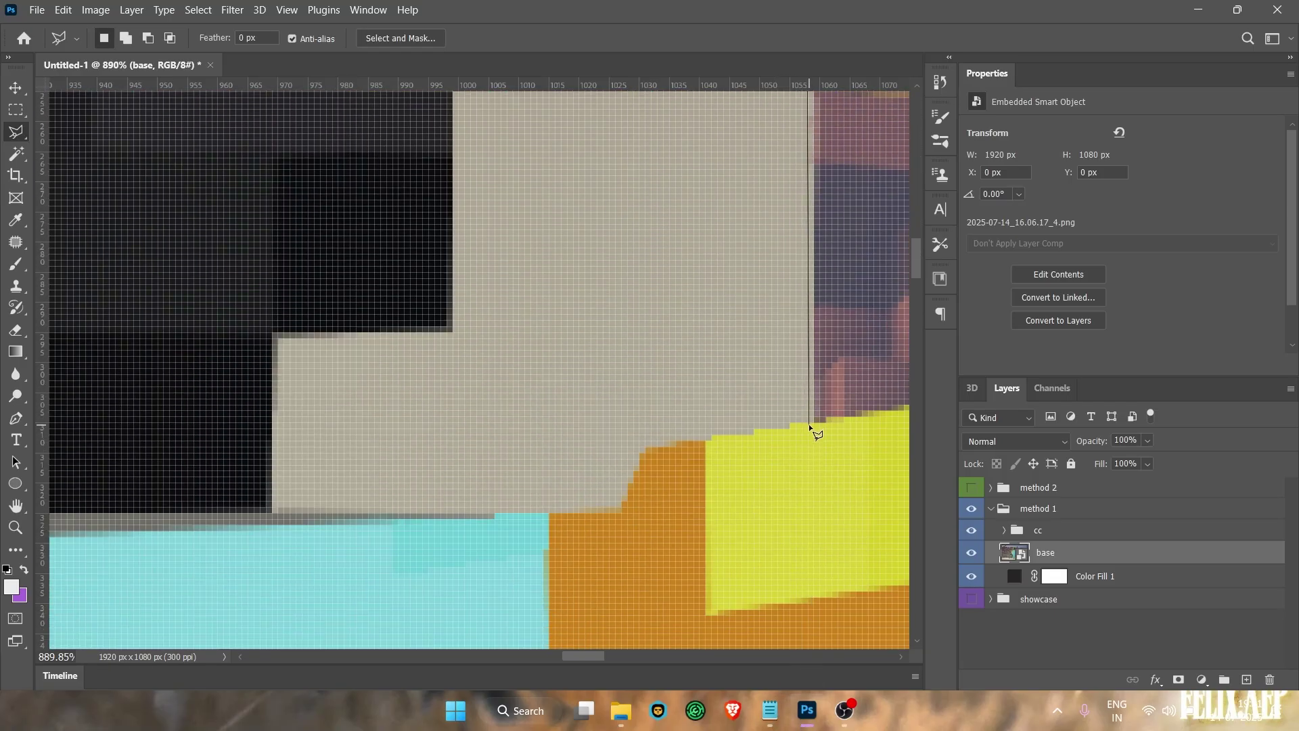
left_click(815, 432)
scroll(732, 314, "down", 5)
double_click(554, 352)
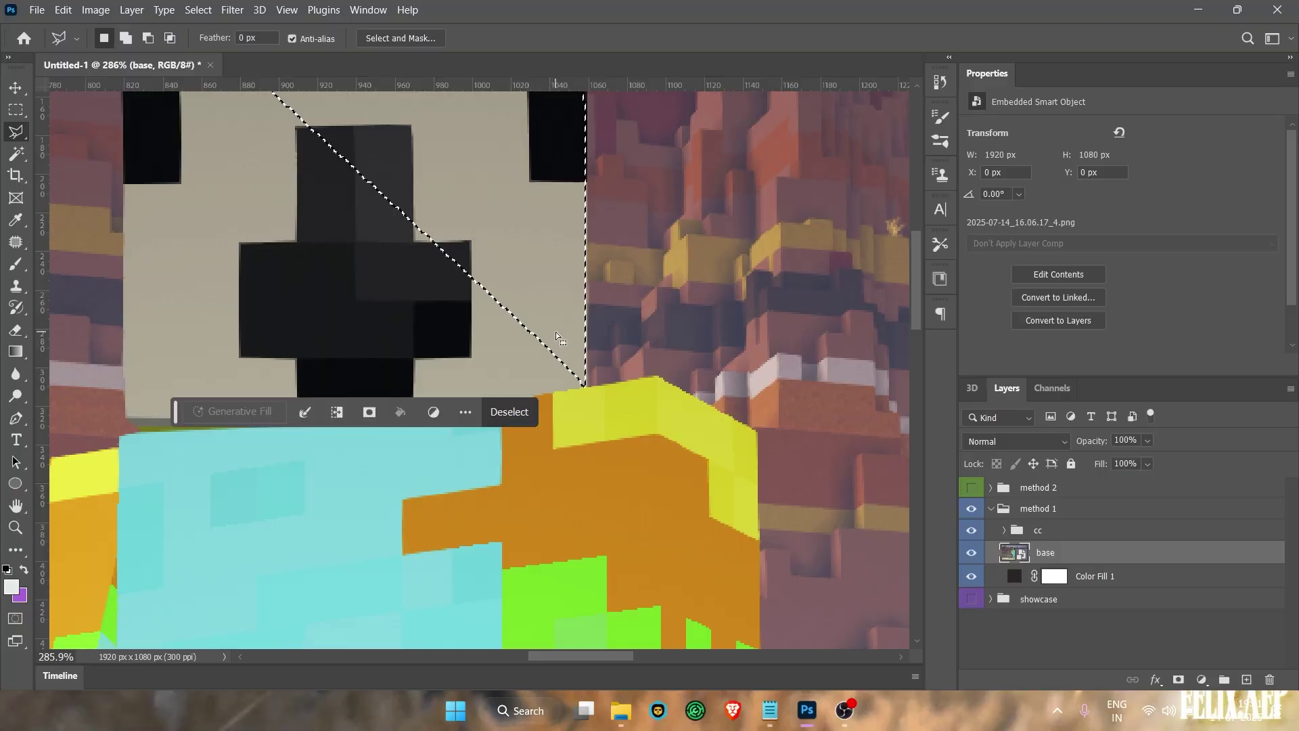
Deselect, try a tiny outline at the green hat corner, and dismiss the no-pixels warning
key("ctrl+d")
scroll(272, 205, "up", 6)
scroll(195, 164, "left", 4)
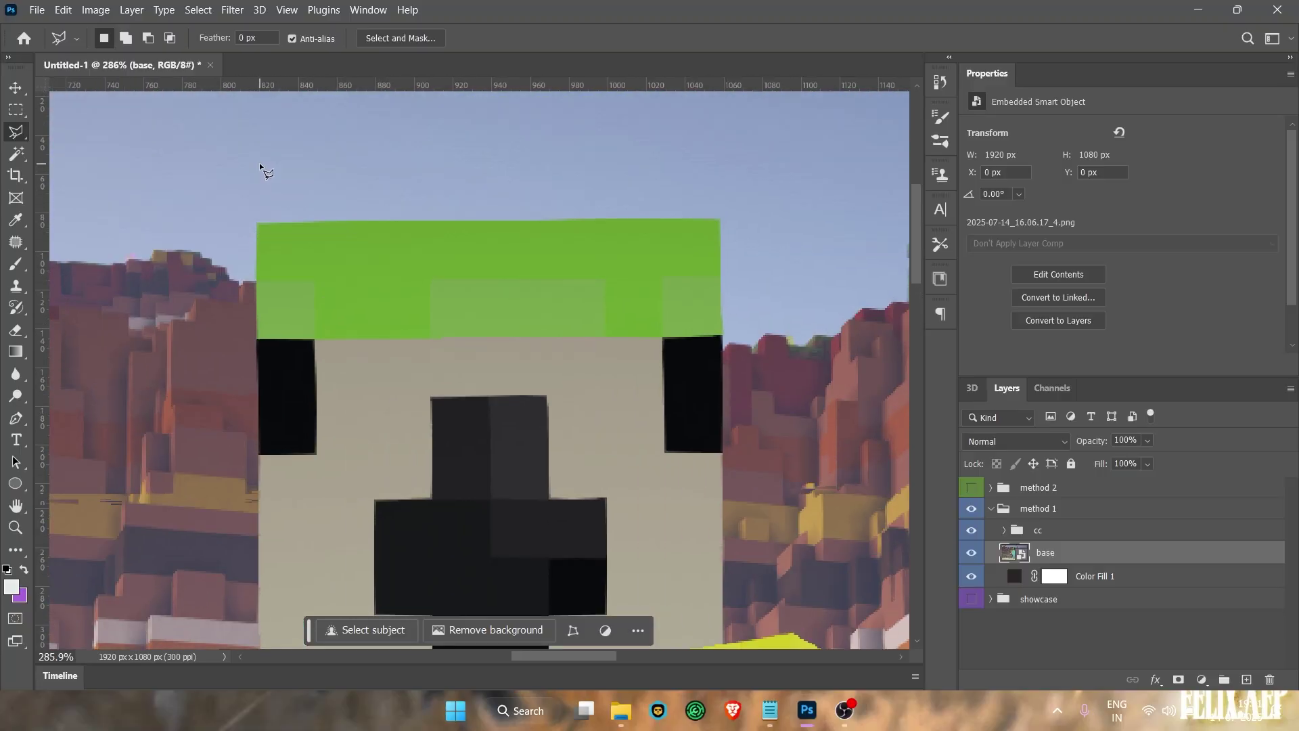
scroll(261, 223, "up", 2)
scroll(264, 277, "up", 8)
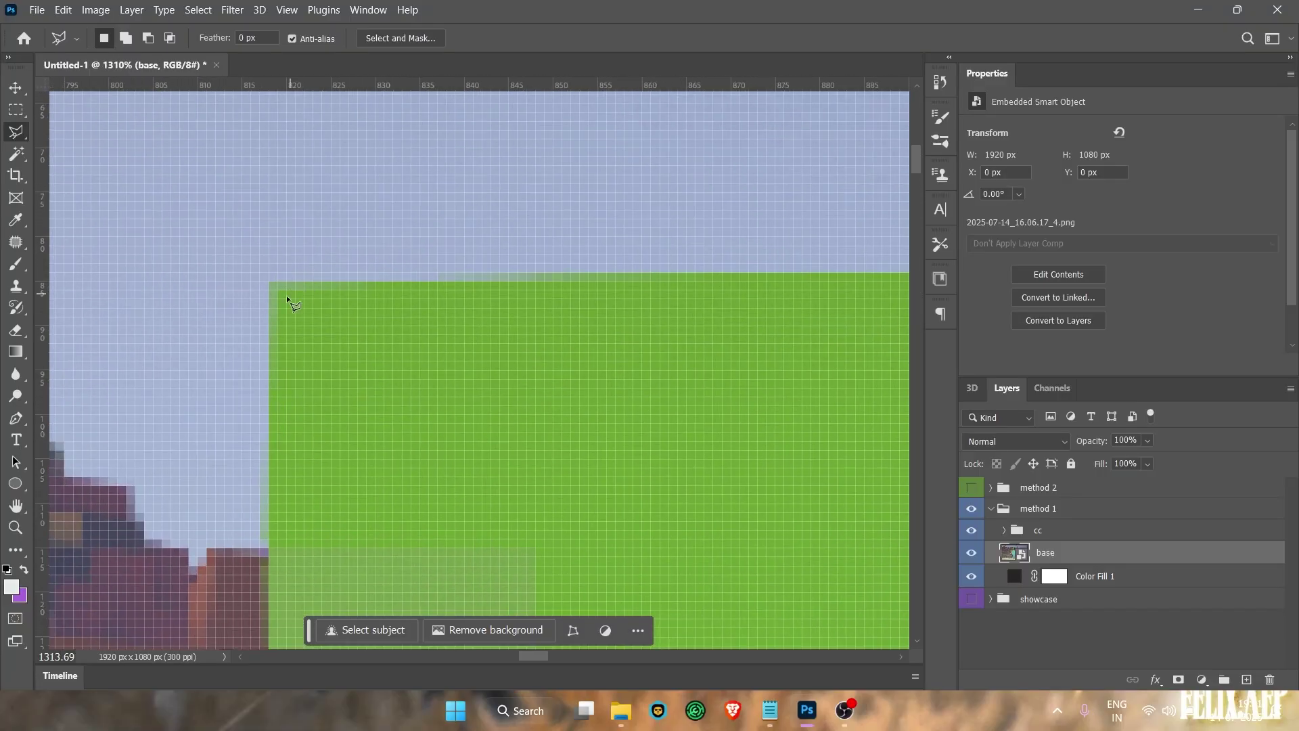
scroll(284, 291, "up", 5)
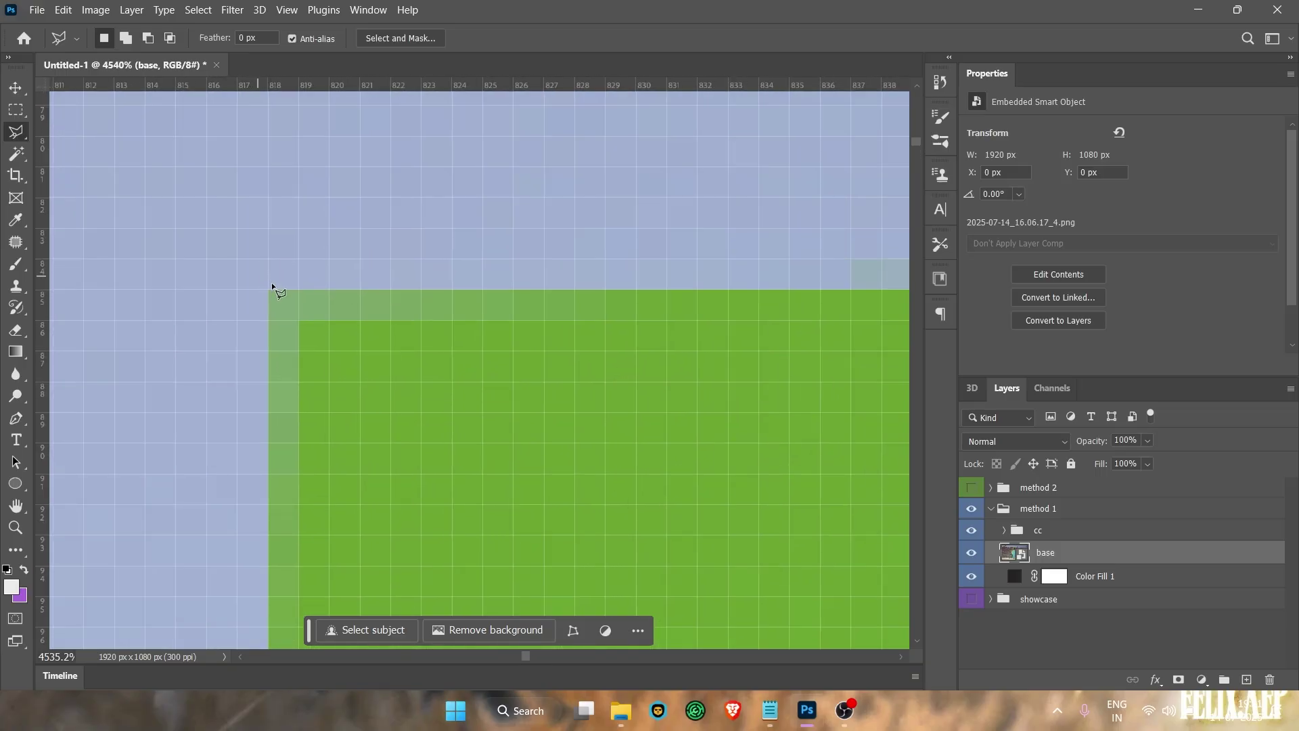
left_click(331, 350)
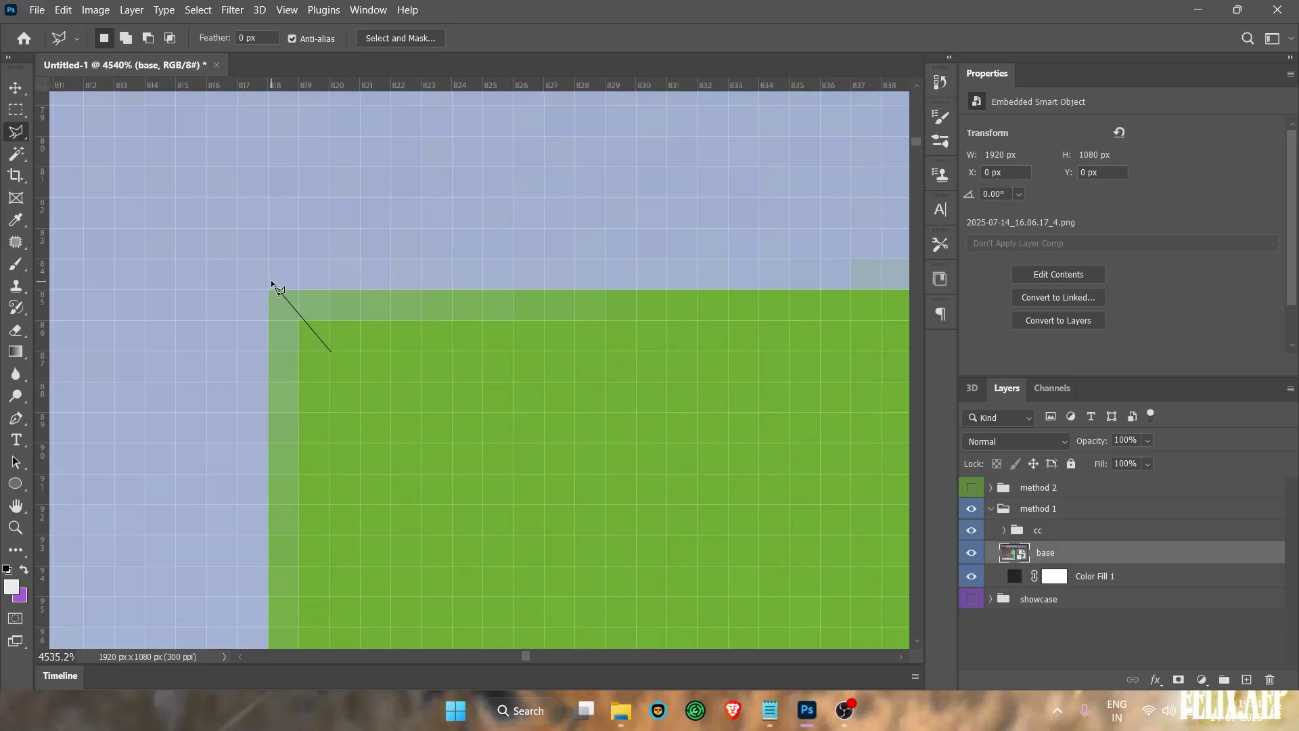
scroll(376, 340, "down", 4)
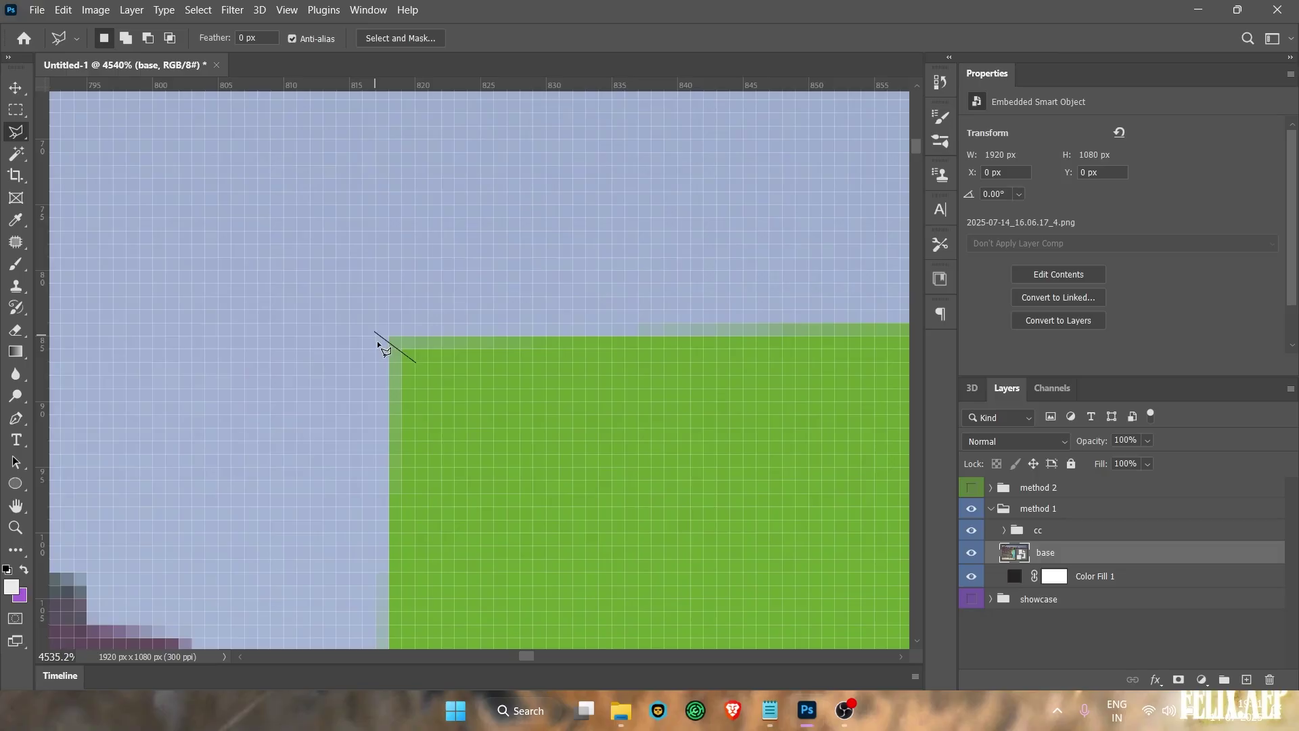
double_click(433, 405)
left_click(637, 278)
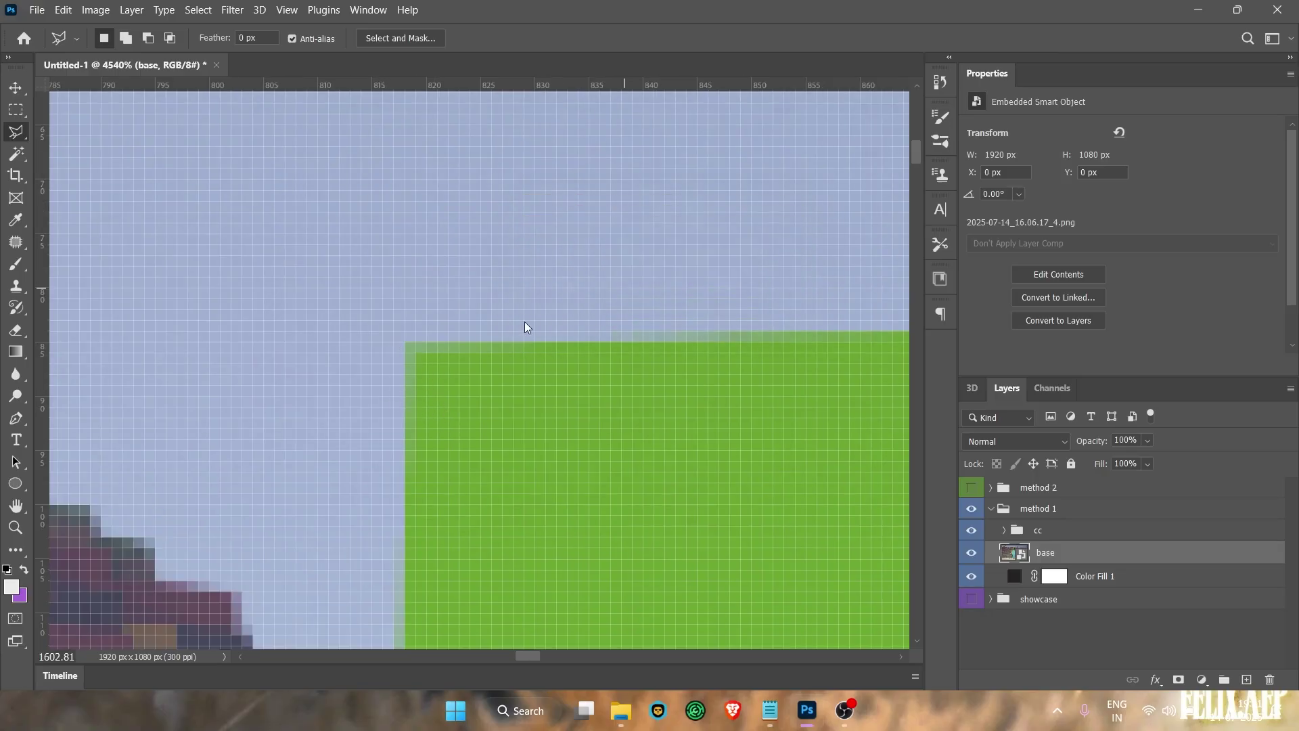
Restart the outline at the hat's corner with points along its top edge
left_click(395, 327)
left_click(804, 318)
left_click(804, 355)
Discard the trial selection and place corners from the hat's top-left down to the cyan sleeve
double_click(390, 363)
left_click(404, 344)
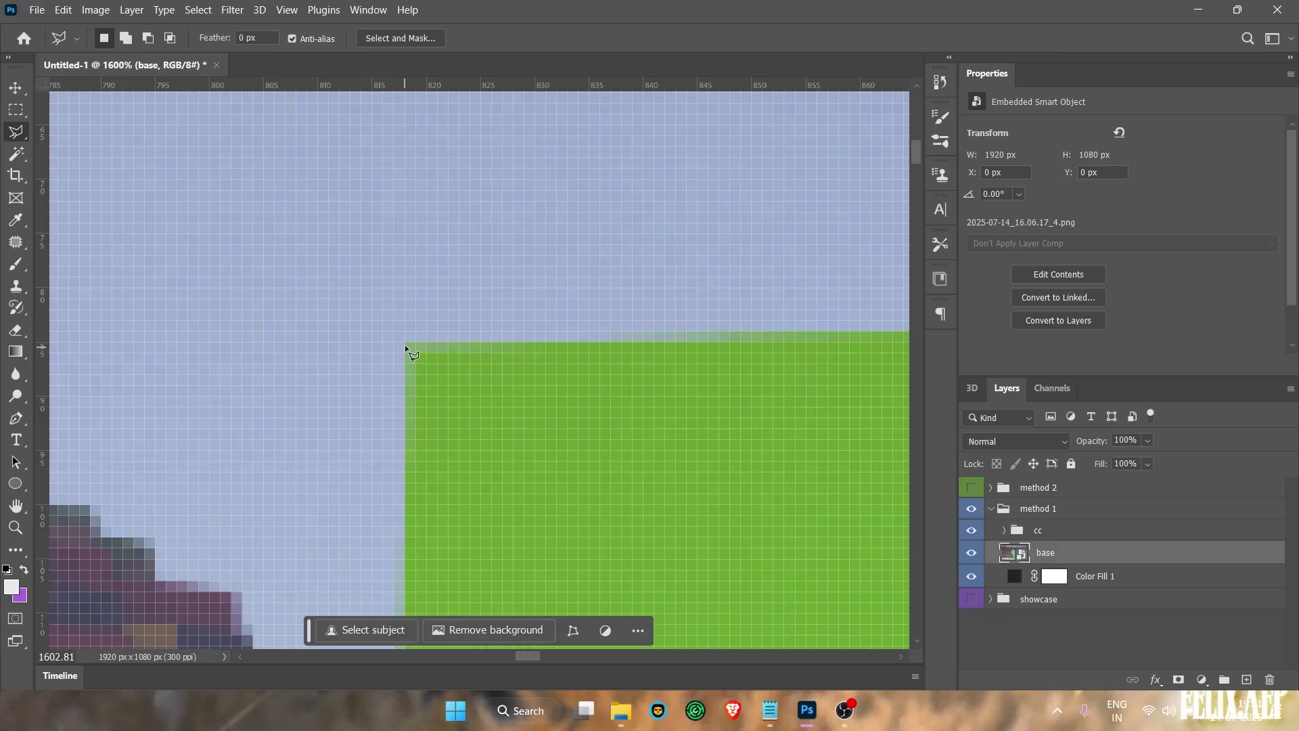
left_click(417, 353)
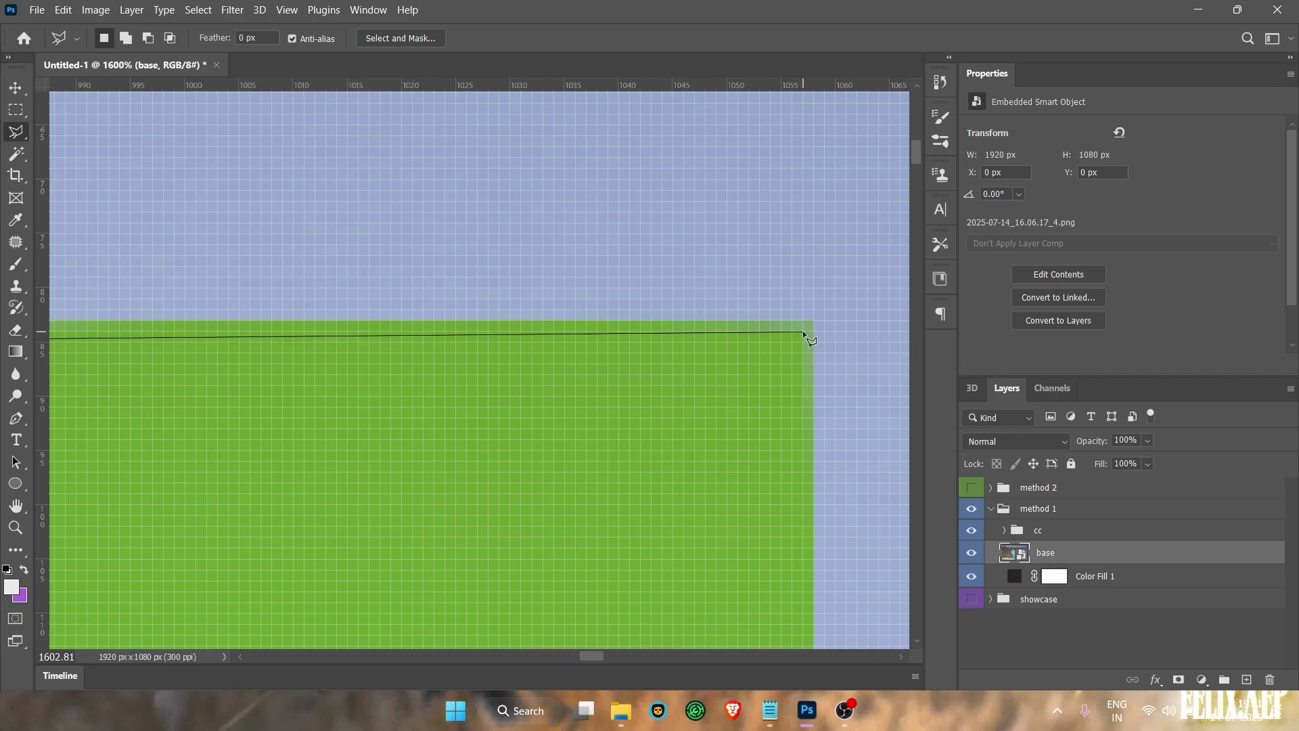
left_click(803, 328)
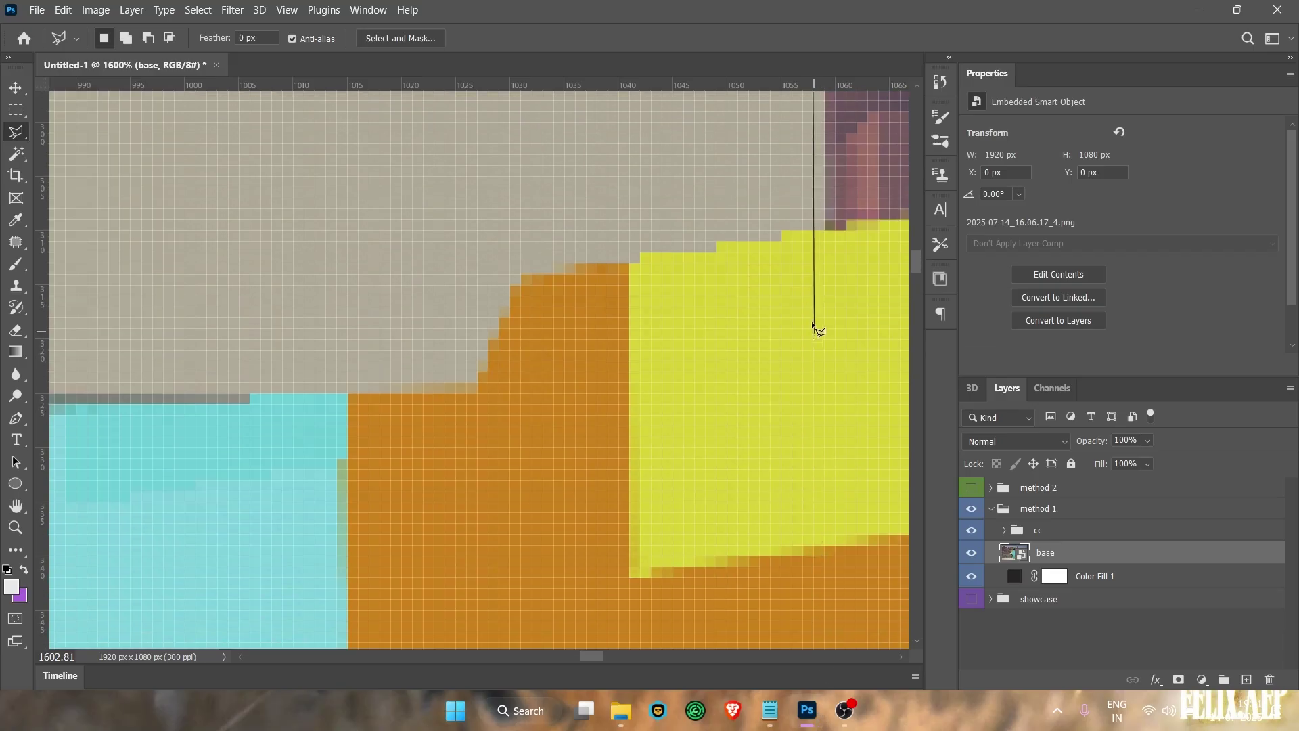
left_click(813, 238)
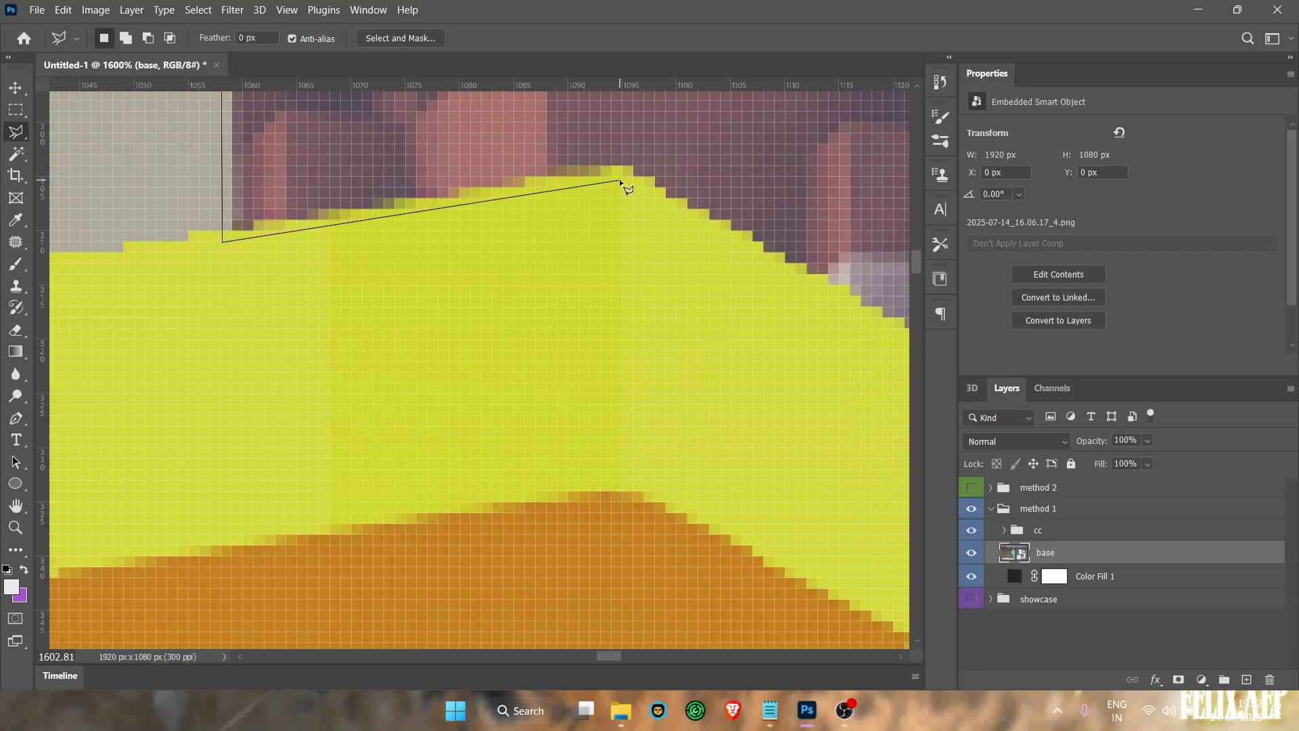
left_click(619, 179)
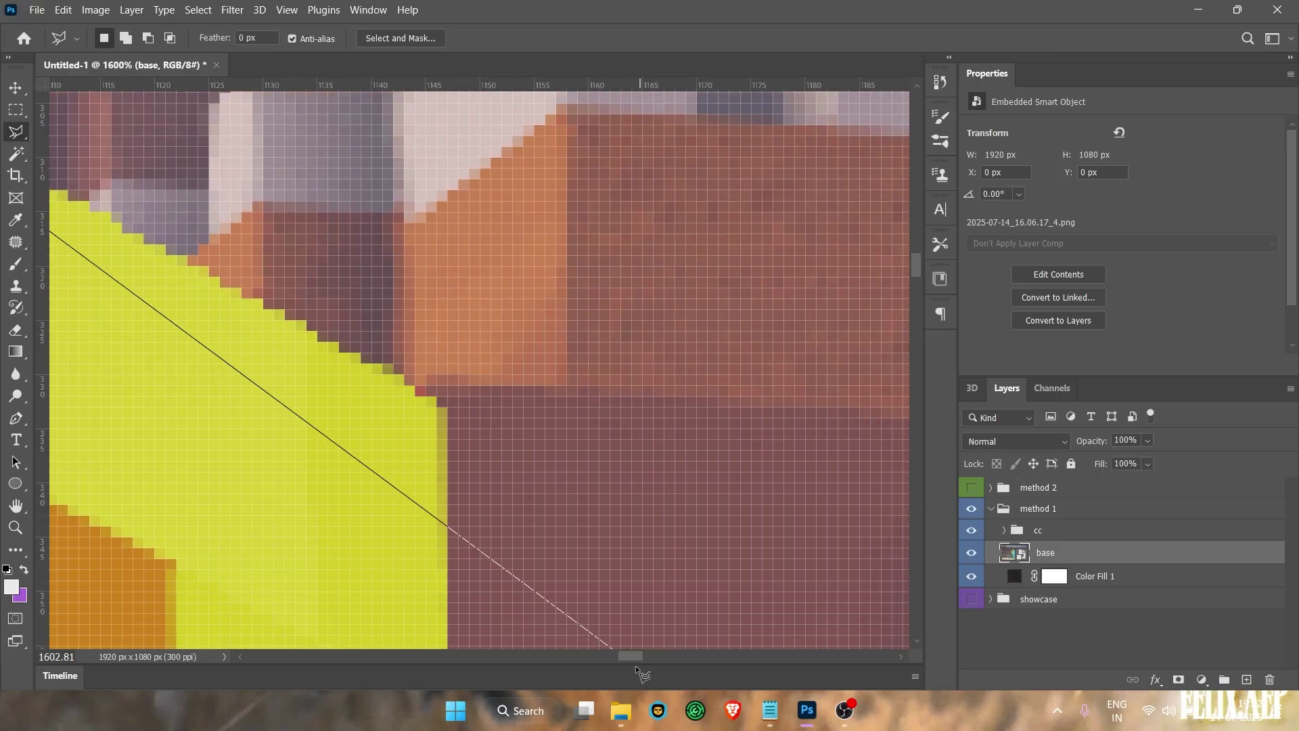
left_click(437, 378)
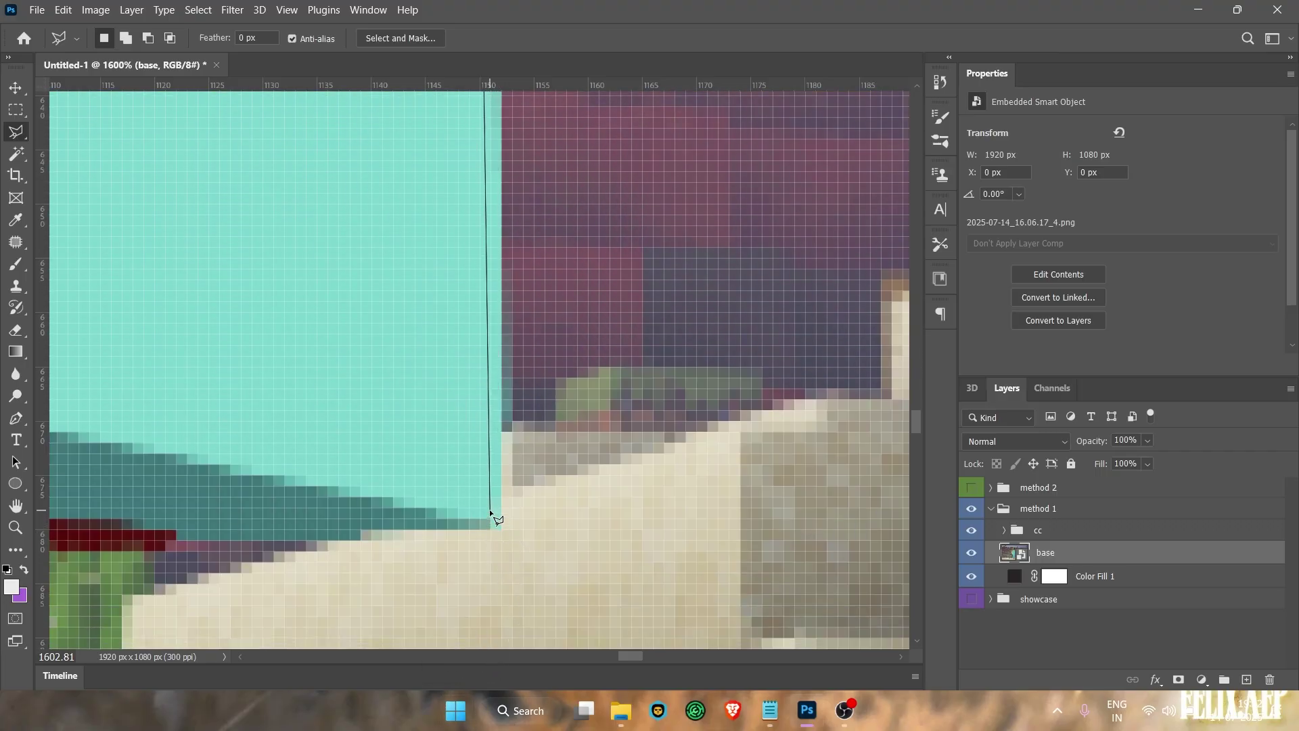
left_click(489, 503)
Finish tracing around the rest of the character and close the selection with Enter
scroll(205, 540, "down", 6)
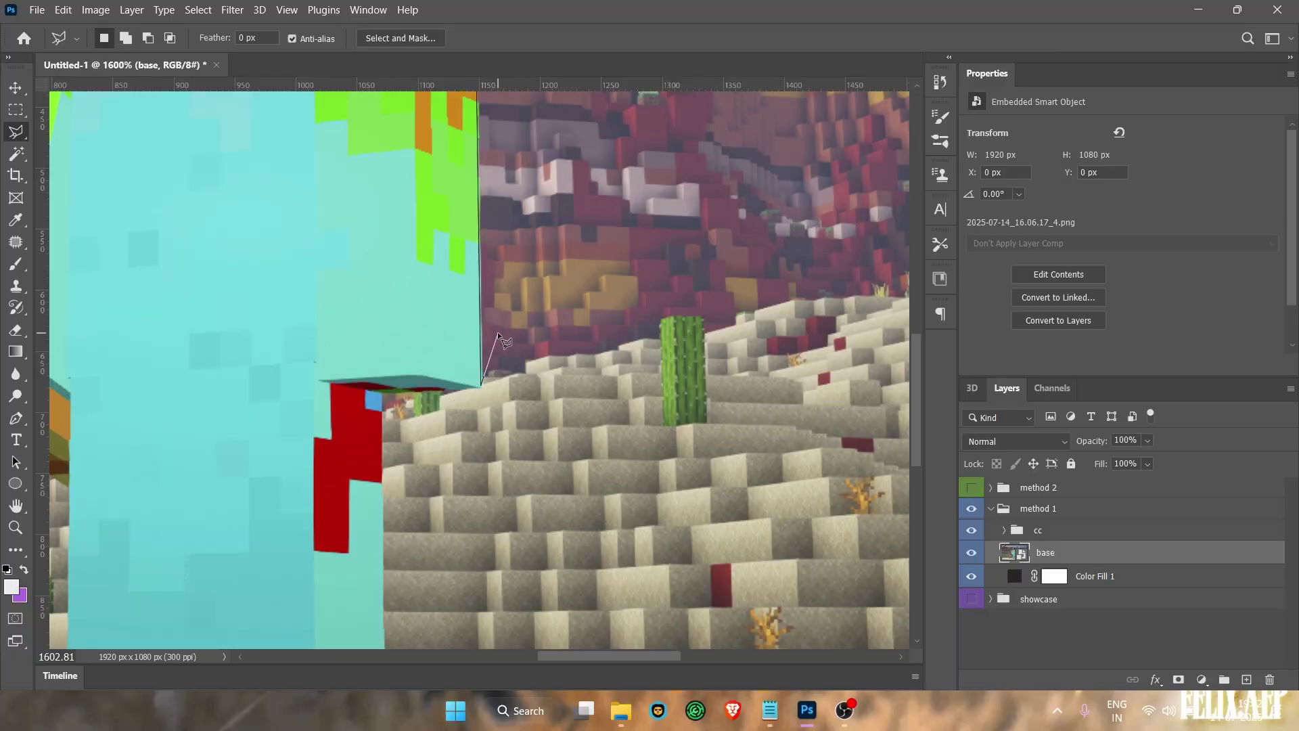
scroll(497, 331, "up", 4)
scroll(92, 238, "up", 2)
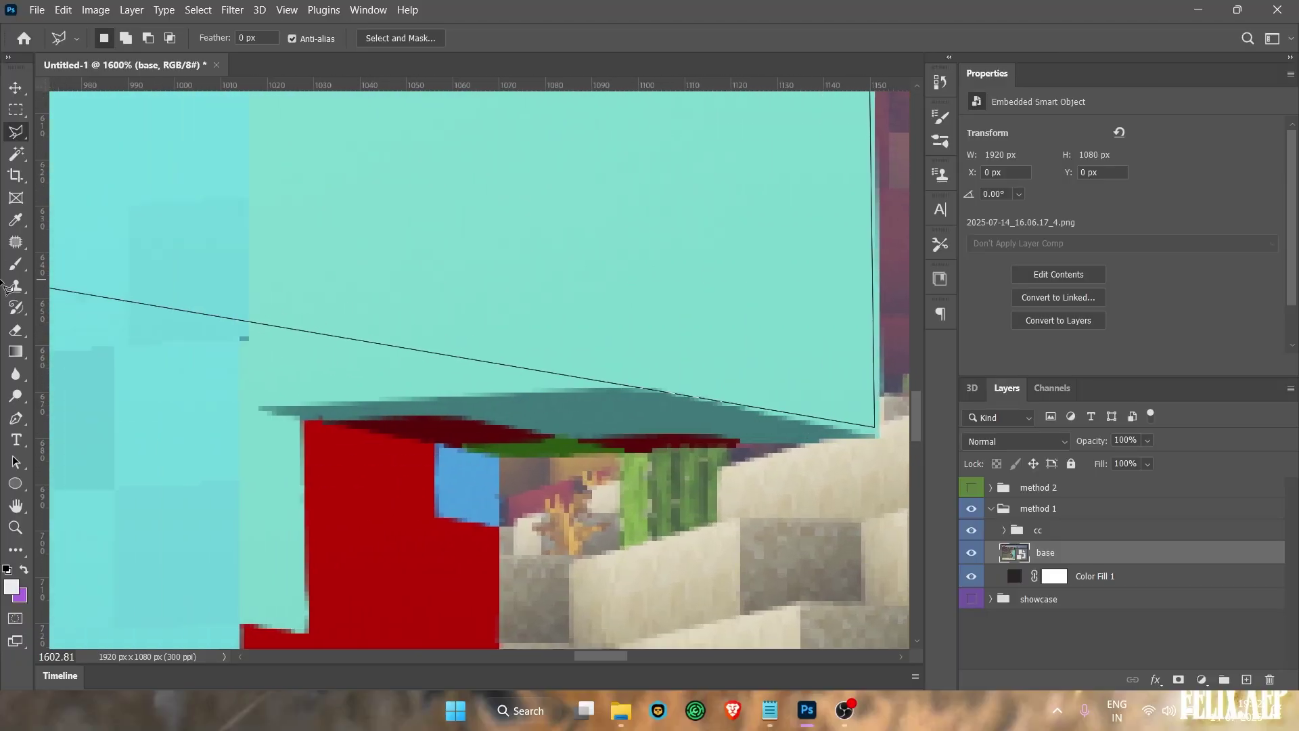
scroll(5, 288, "up", 3)
scroll(617, 550, "down", 5)
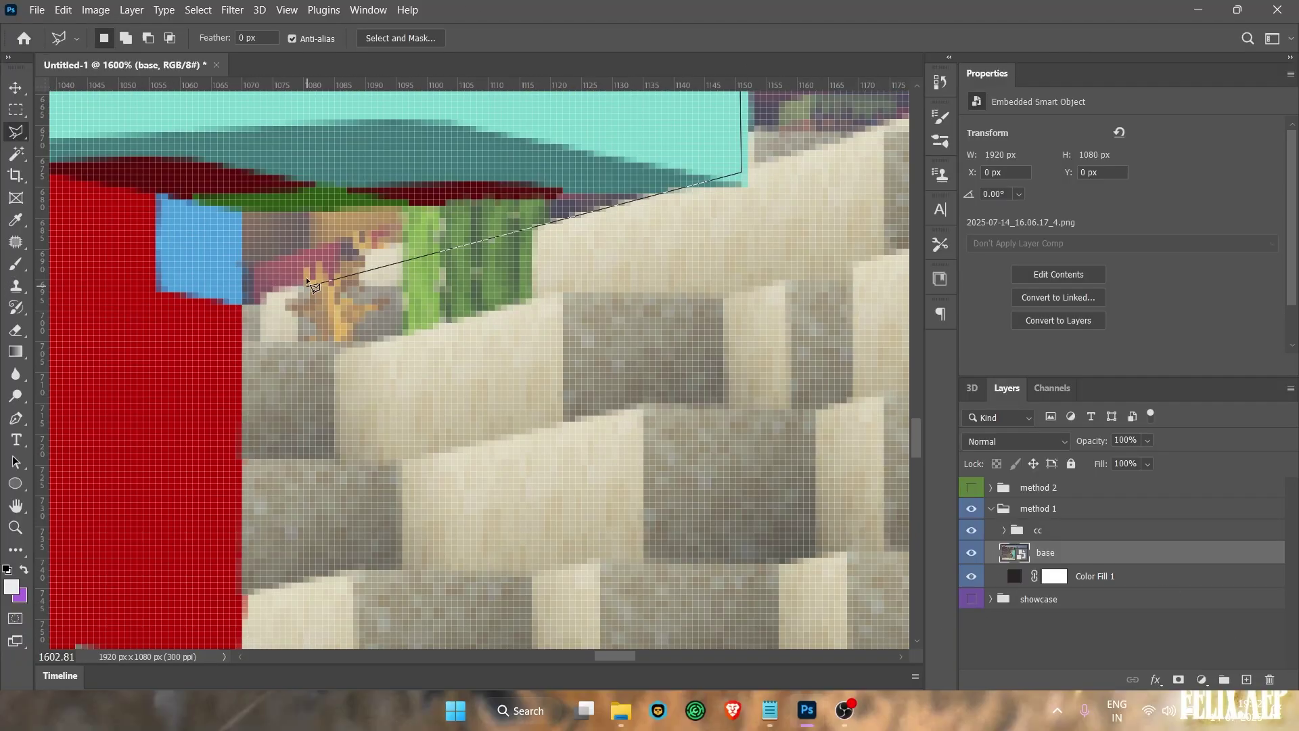
scroll(512, 600, "left", 10)
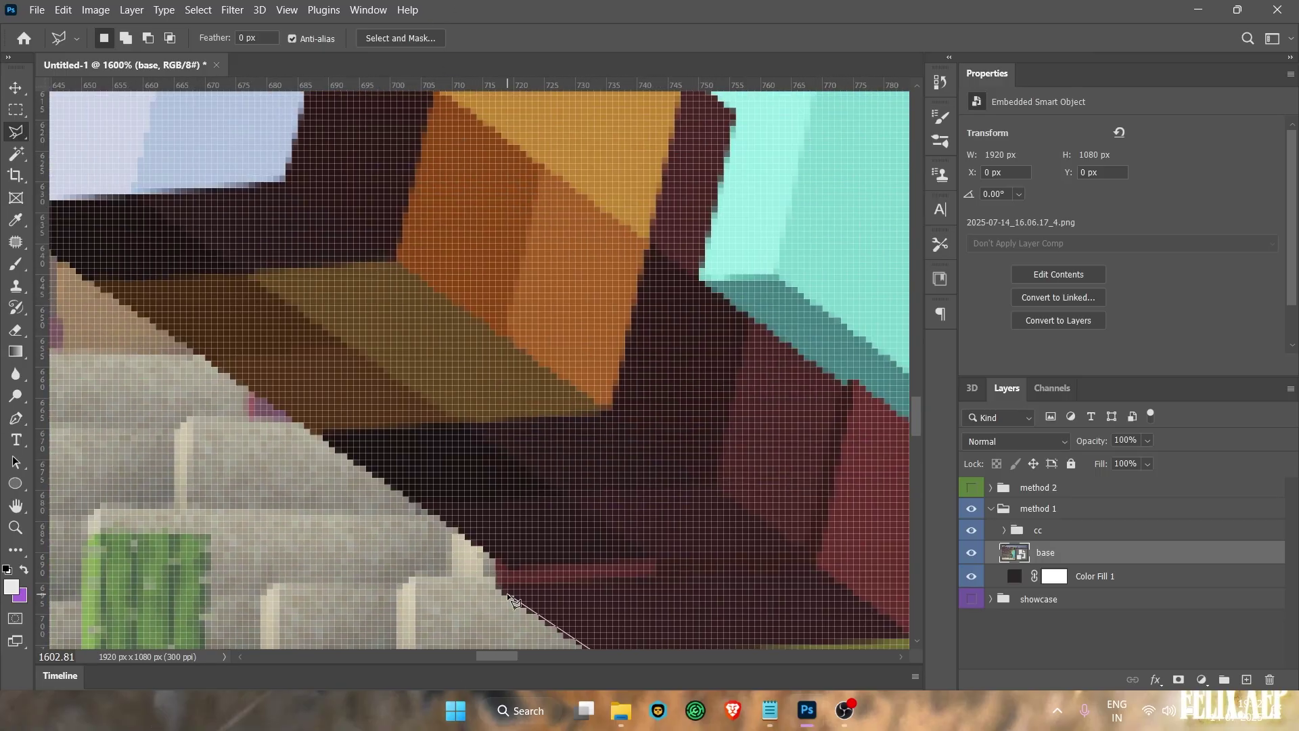
scroll(512, 600, "up", 10)
key("Return")
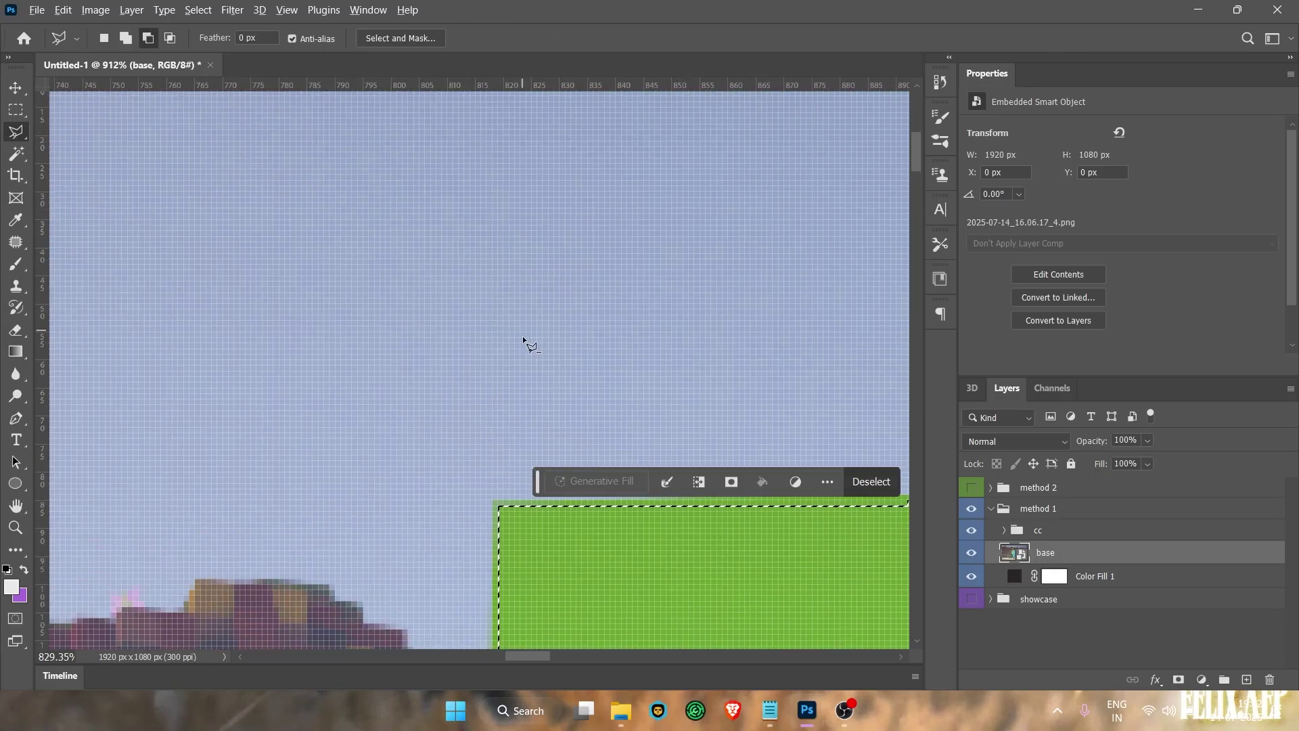
scroll(522, 335, "down", 10)
scroll(518, 323, "up", 2)
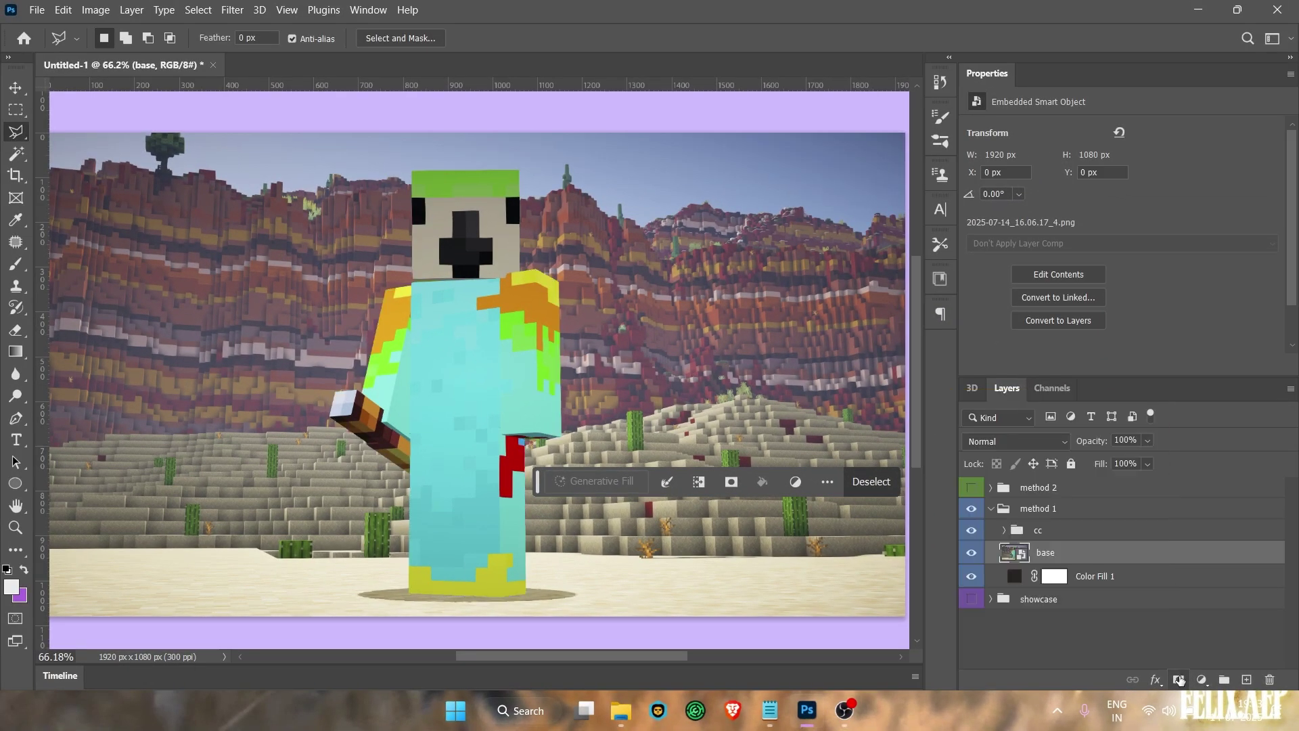
Add a layer mask to the base layer from the character selection and inspect the masked edges
left_click(1178, 679)
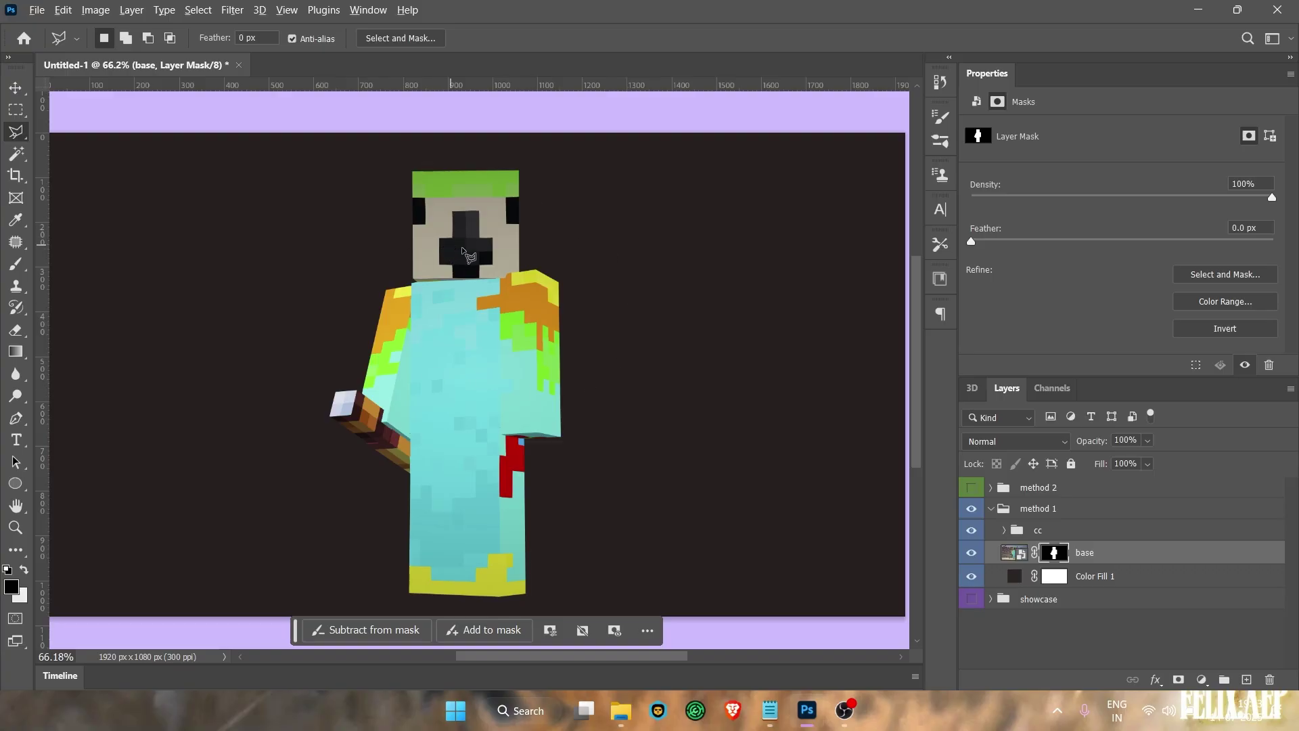
scroll(473, 284, "up", 10)
scroll(473, 284, "down", 5)
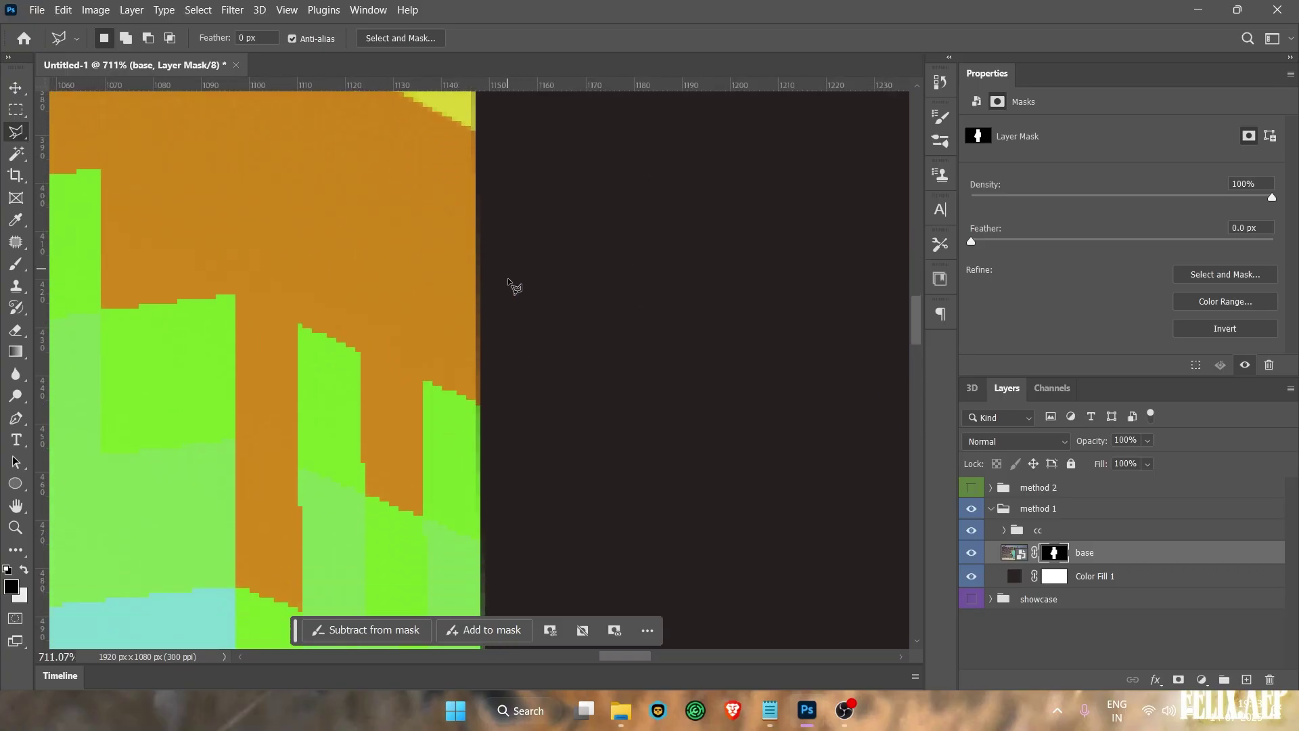
scroll(501, 447, "down", 5)
scroll(520, 467, "down", 3)
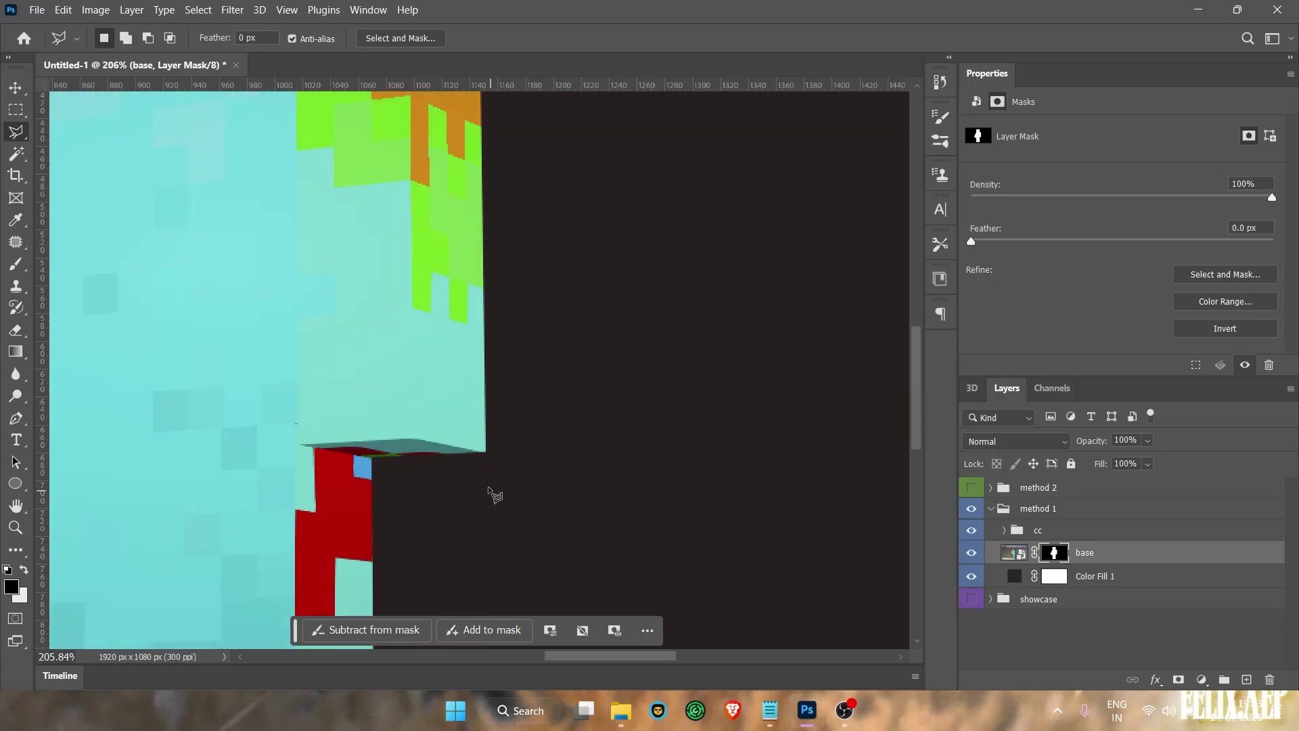
scroll(493, 487, "left", 6)
scroll(353, 449, "down", 6)
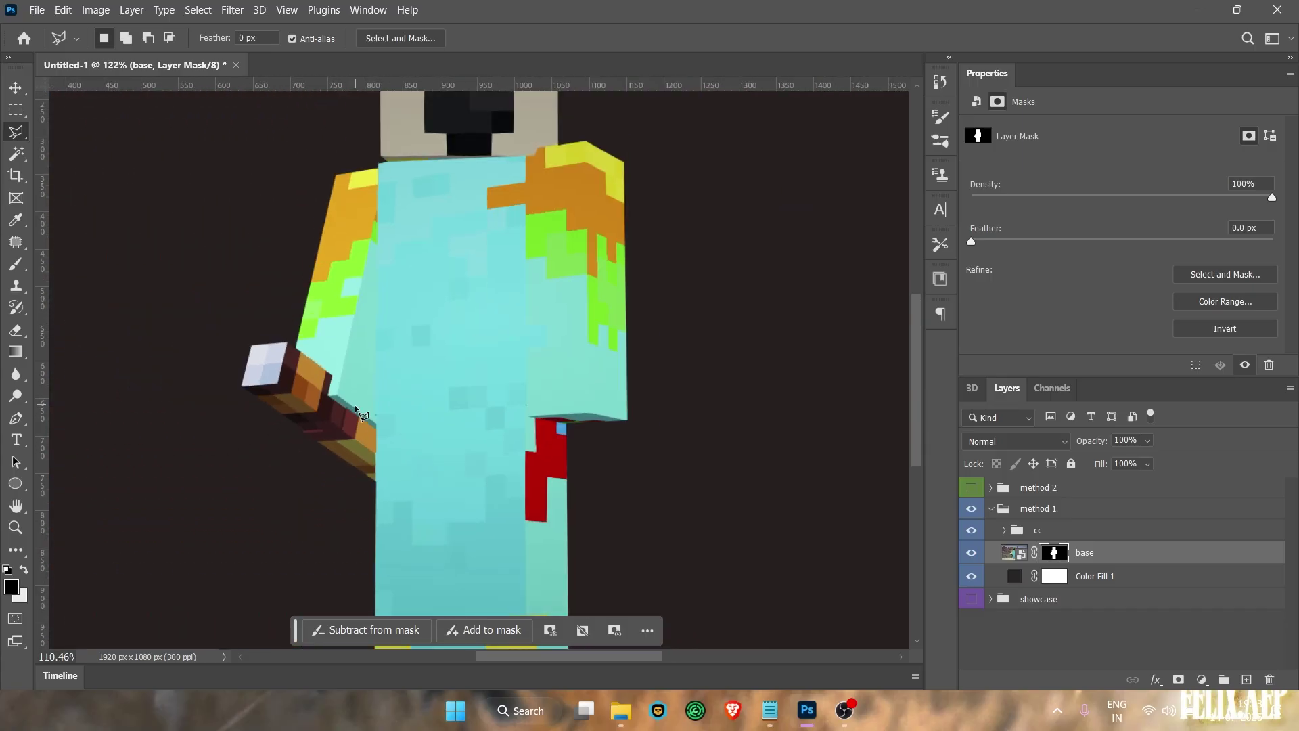
scroll(406, 322, "up", 6)
scroll(425, 318, "up", 8)
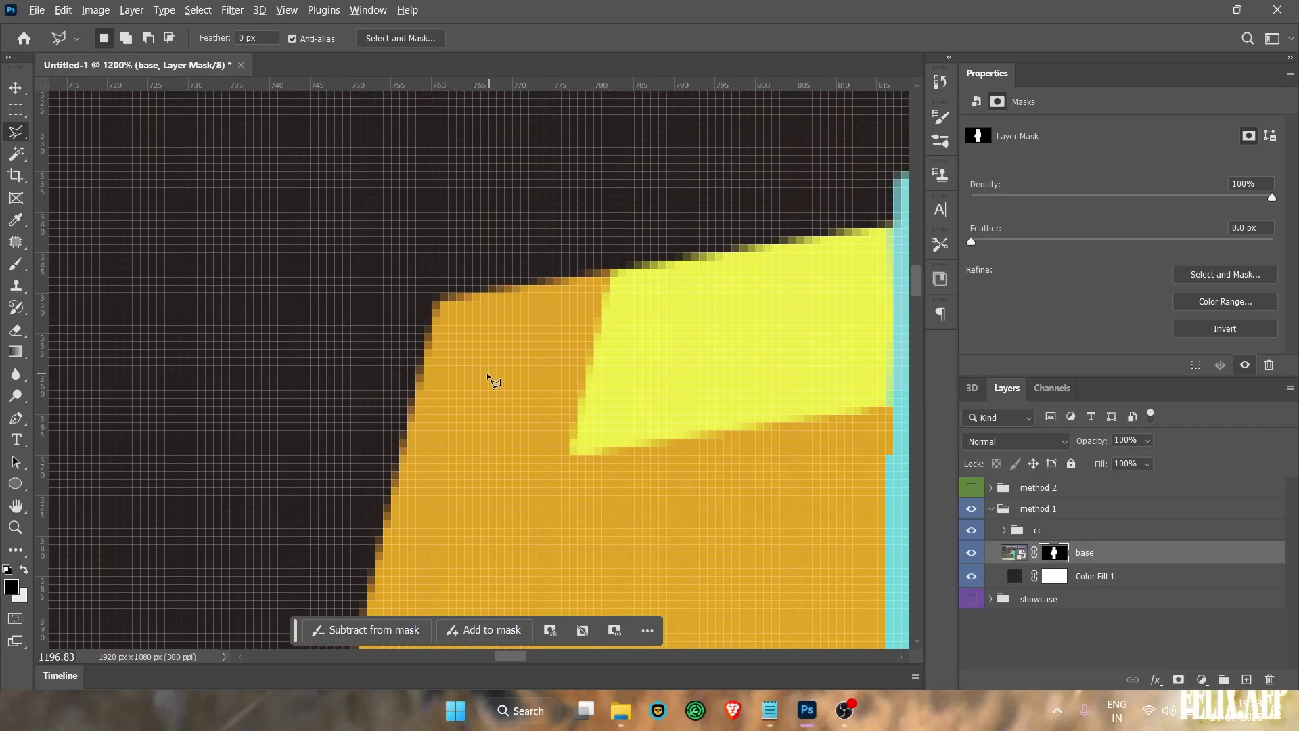
scroll(464, 348, "down", 8)
scroll(726, 264, "down", 6)
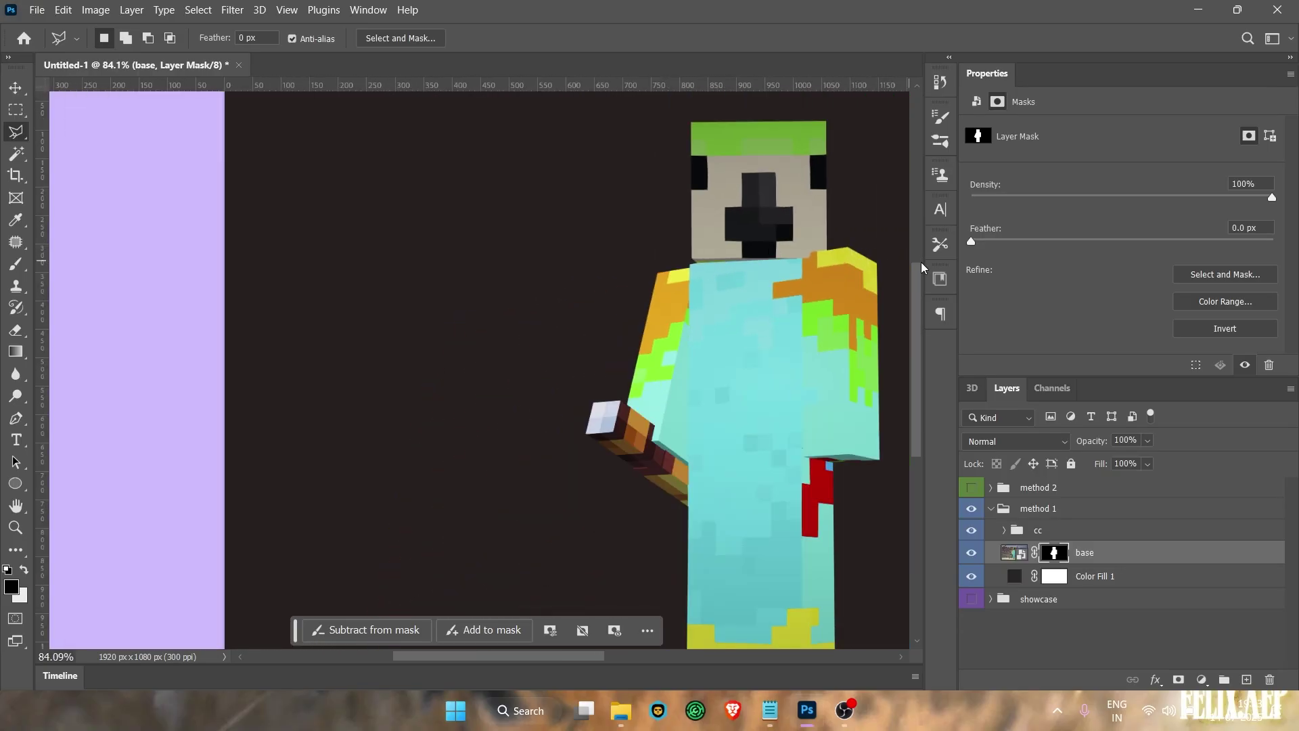
scroll(500, 338, "up", 1)
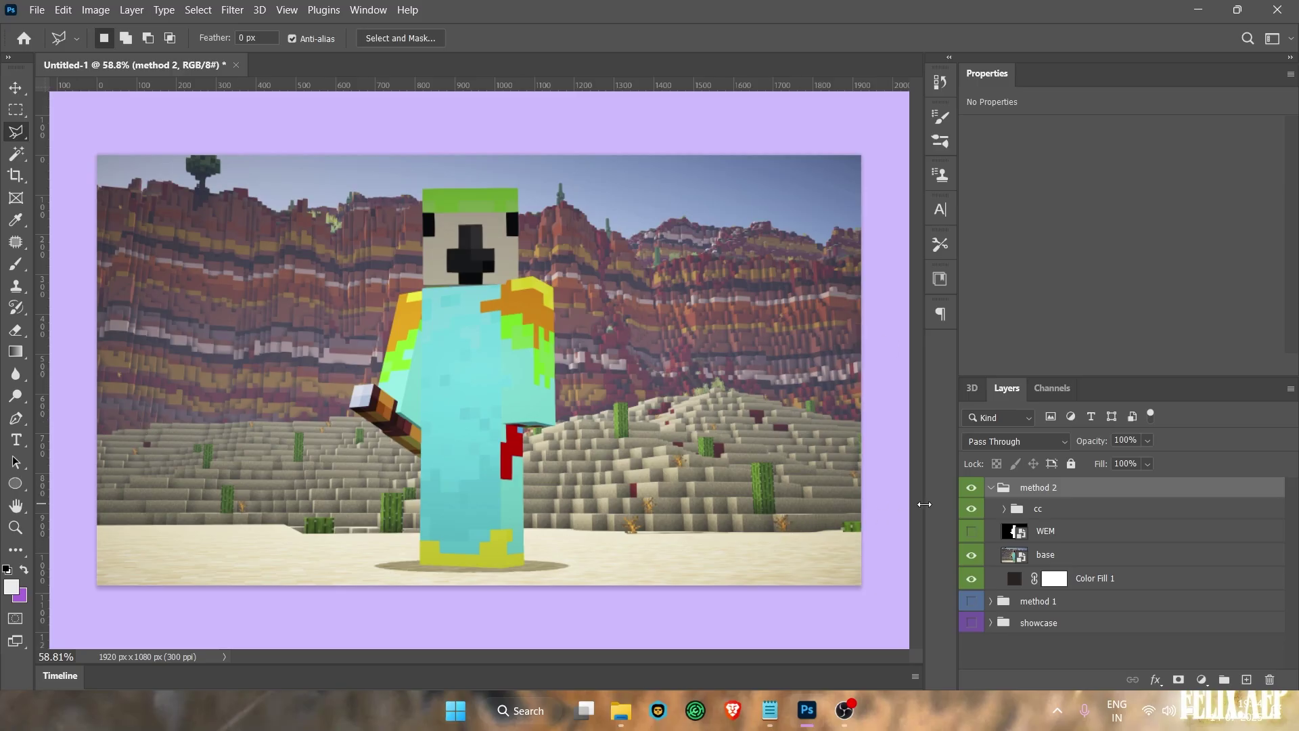
Show the WEM white-silhouette layer and make it the active layer
left_click(971, 531)
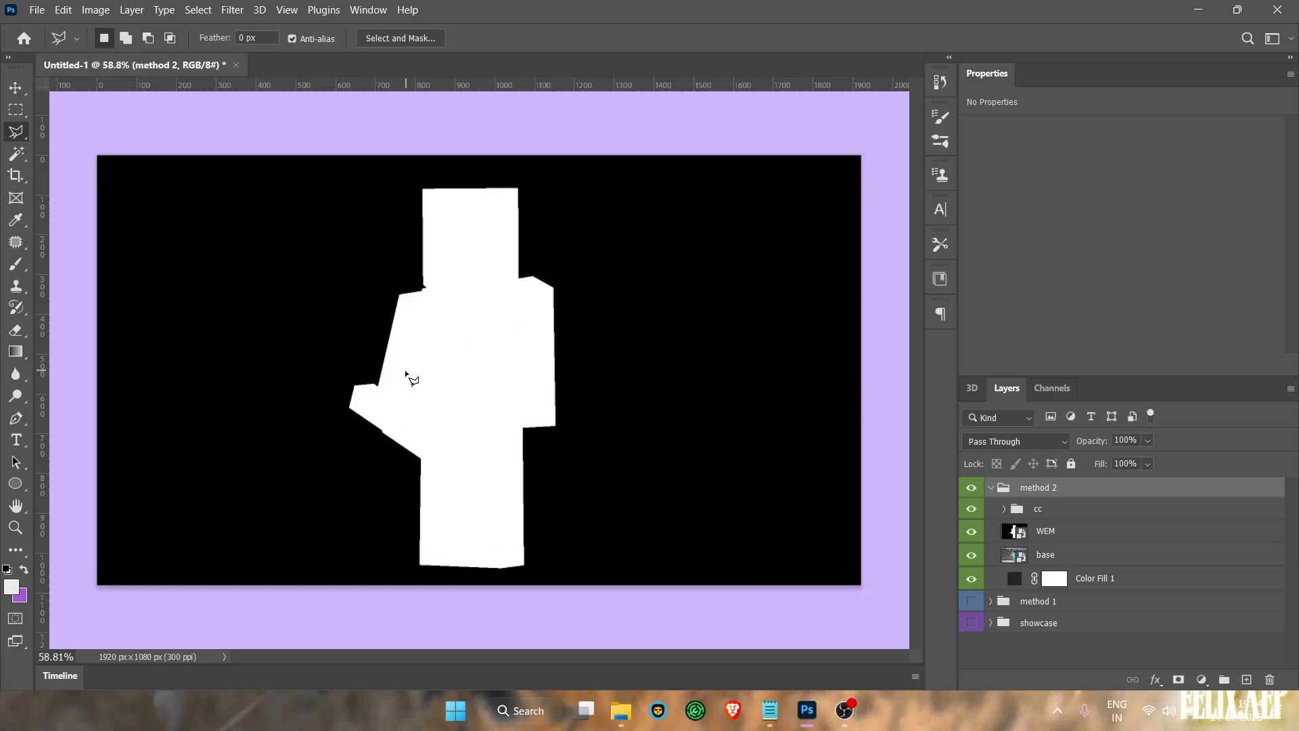
scroll(383, 379, "up", 10)
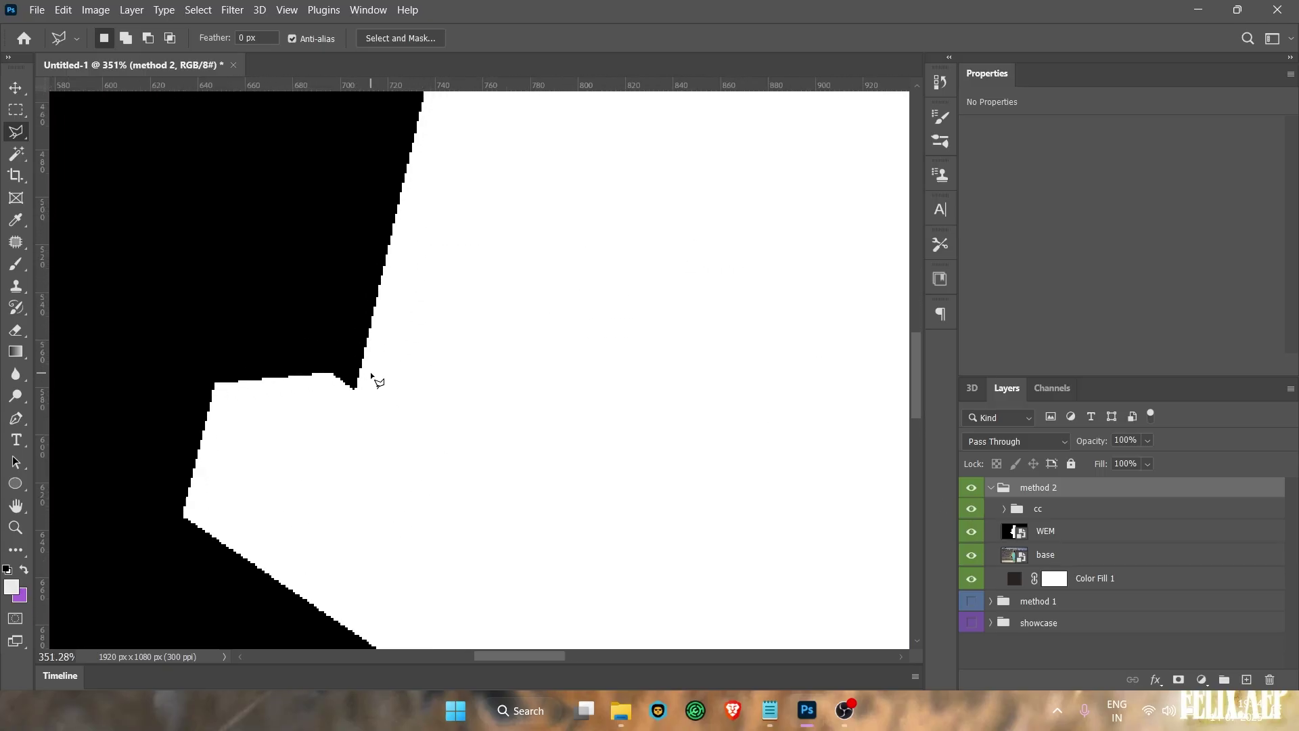
scroll(406, 324, "down", 6)
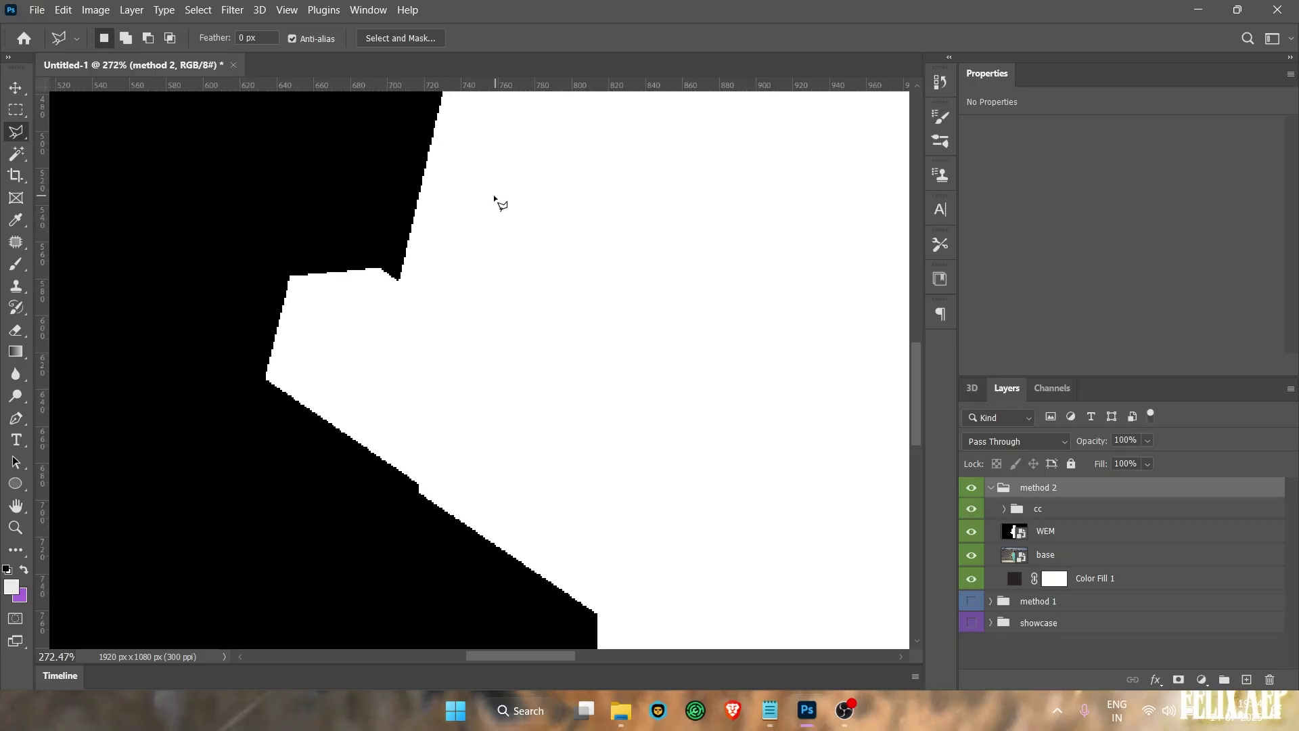
scroll(521, 257, "down", 4)
scroll(465, 313, "up", 5)
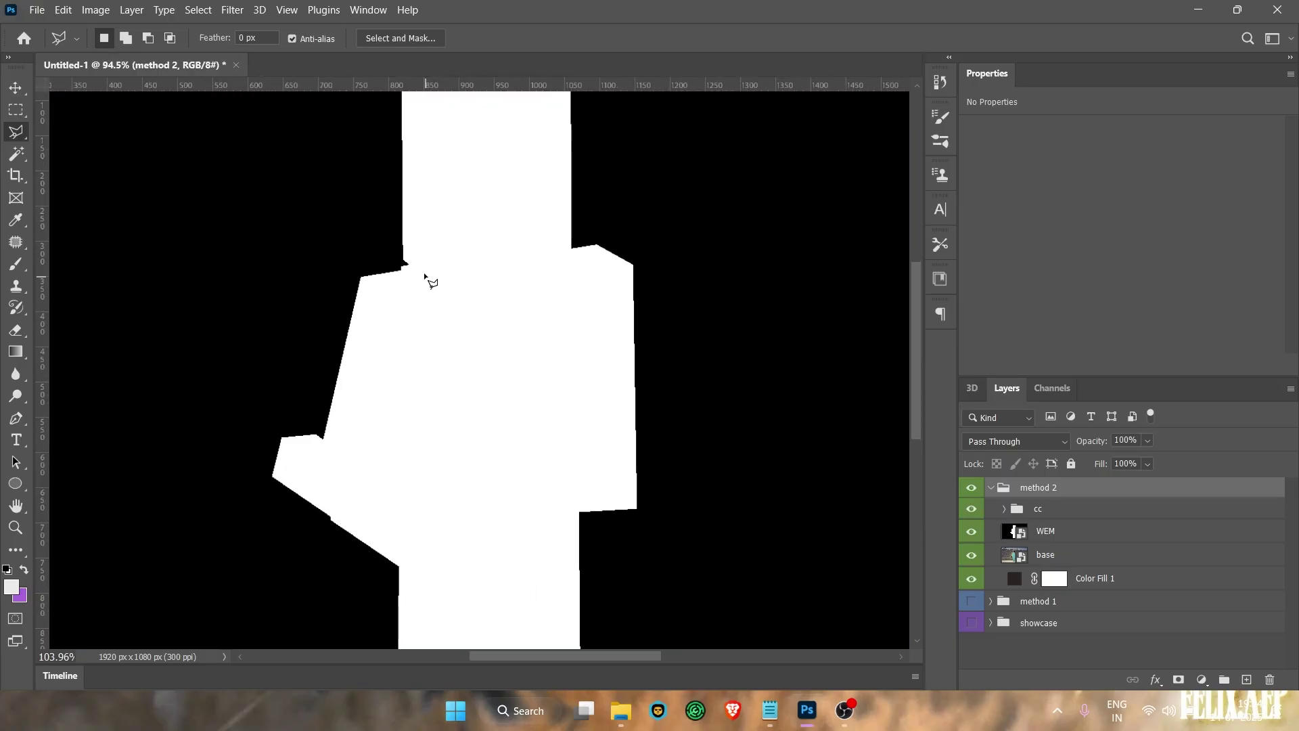
scroll(501, 308, "down", 2)
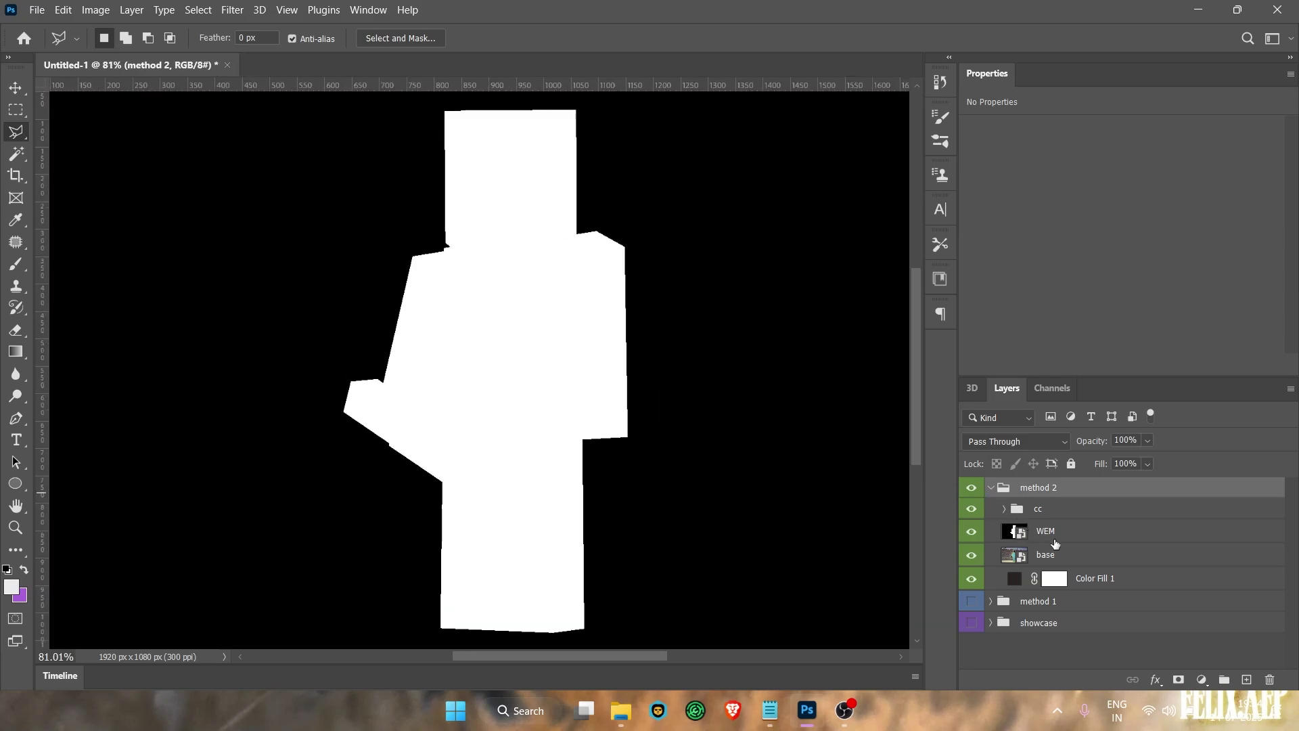
left_click(1056, 541)
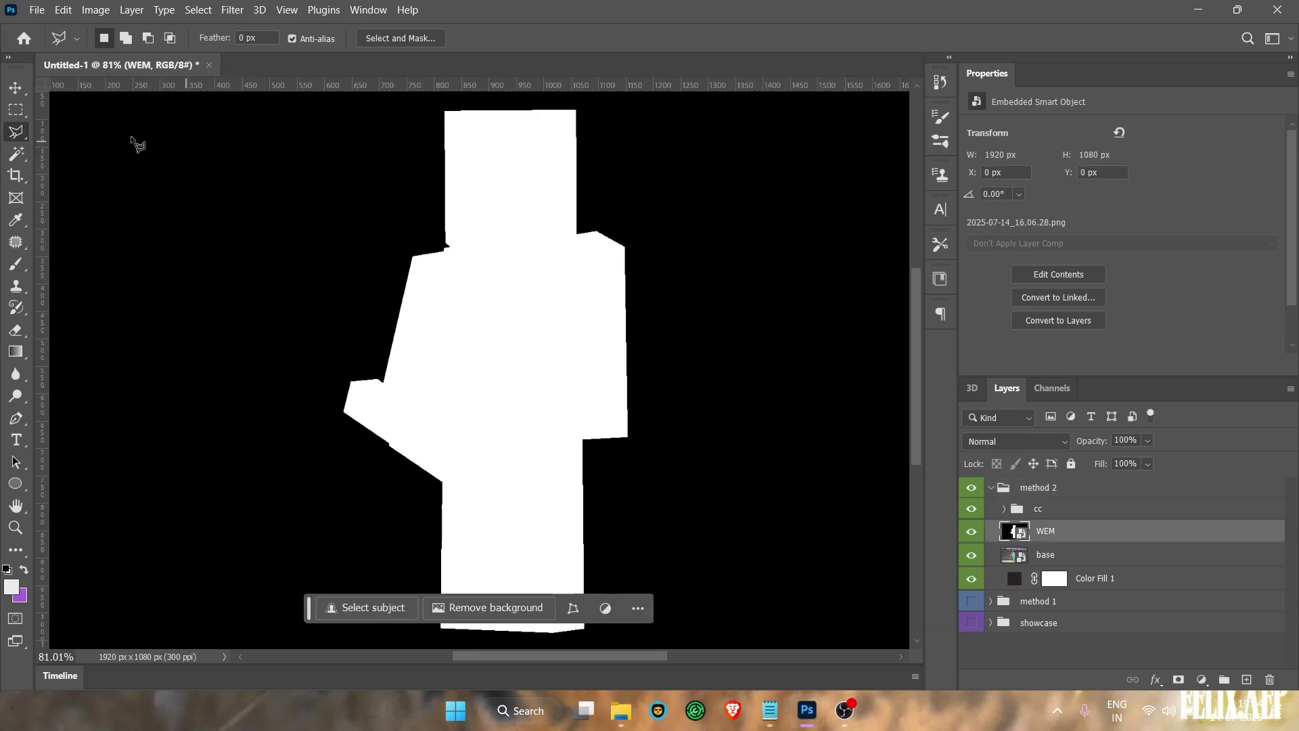
Select the white silhouette with the Magic Wand at tolerance 41 and inspect its edges
left_click(15, 153)
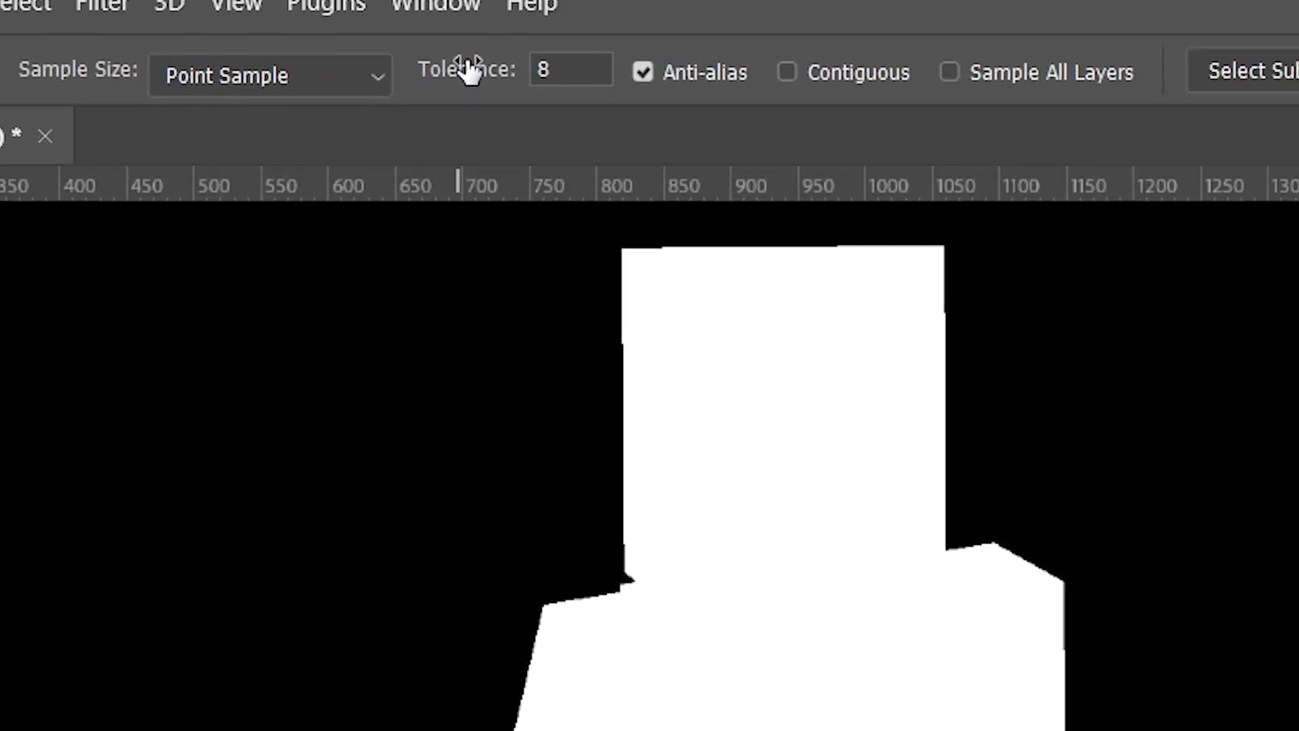
left_click_drag(464, 64, 561, 171)
left_click(663, 329)
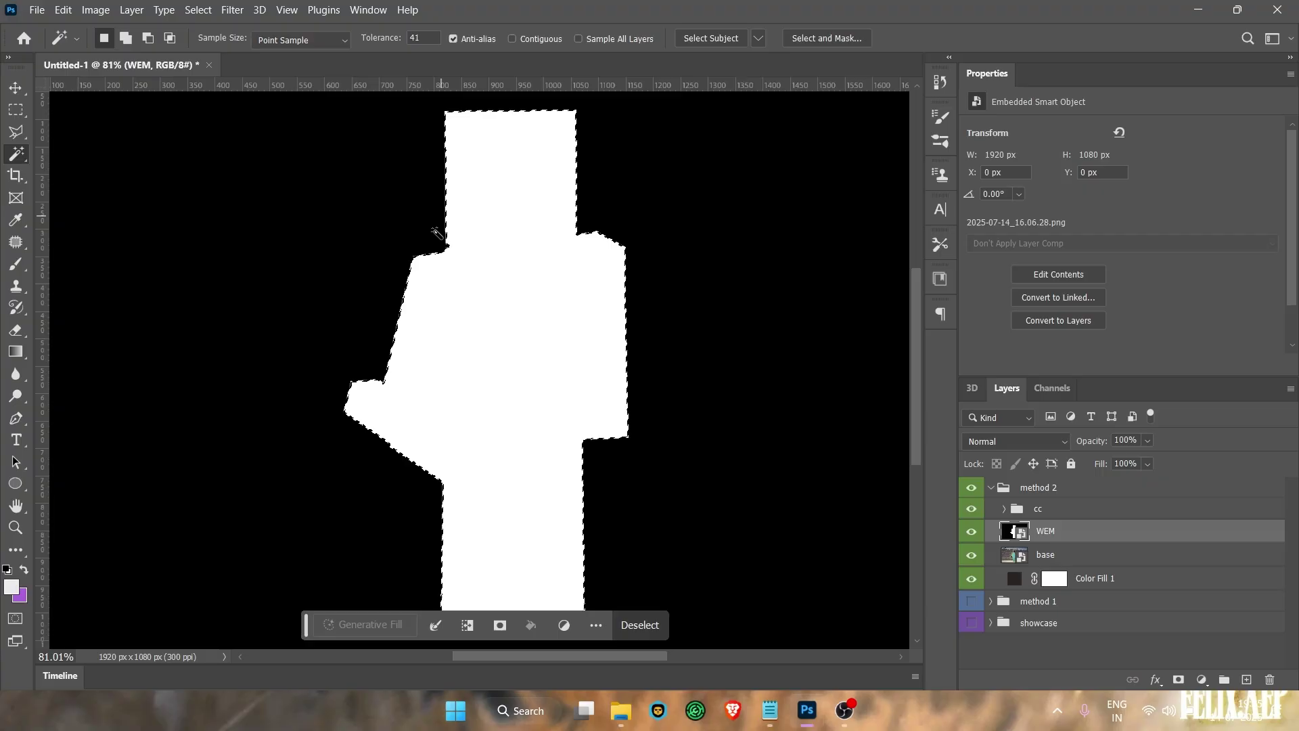
scroll(401, 255, "up", 10)
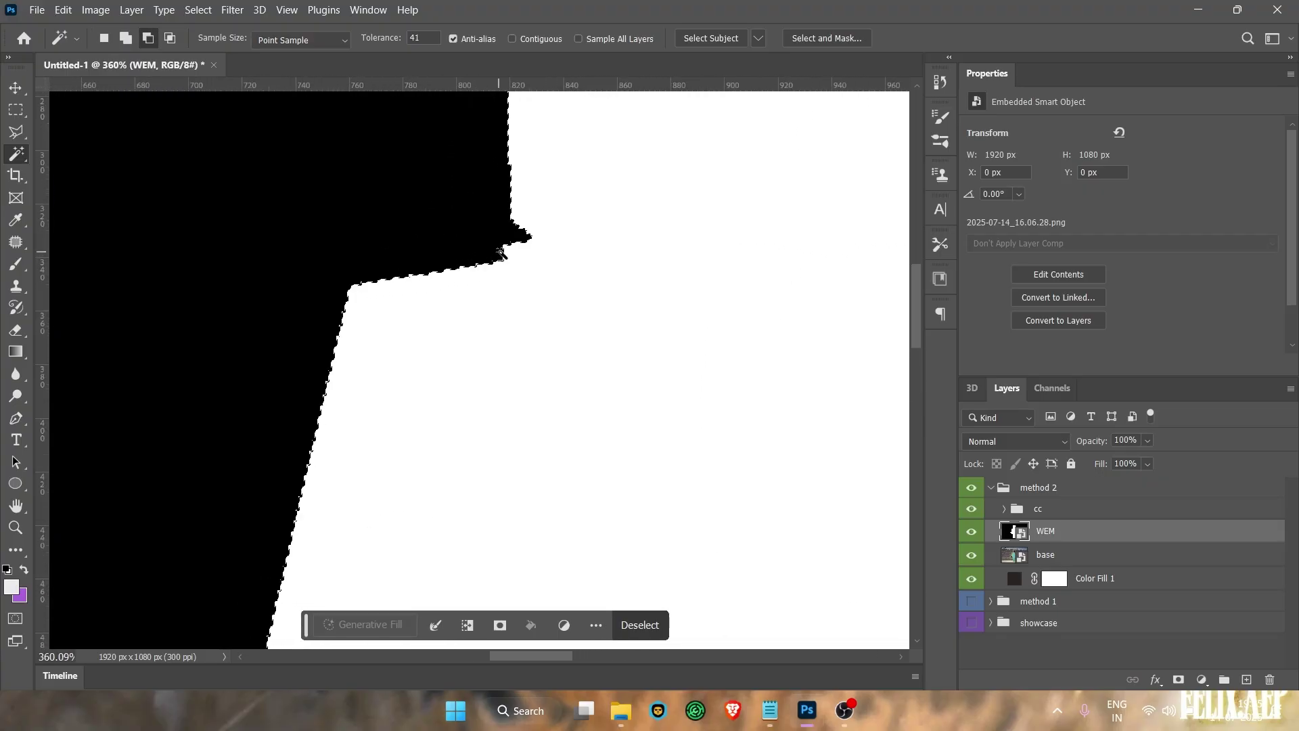
scroll(499, 214, "up", 3)
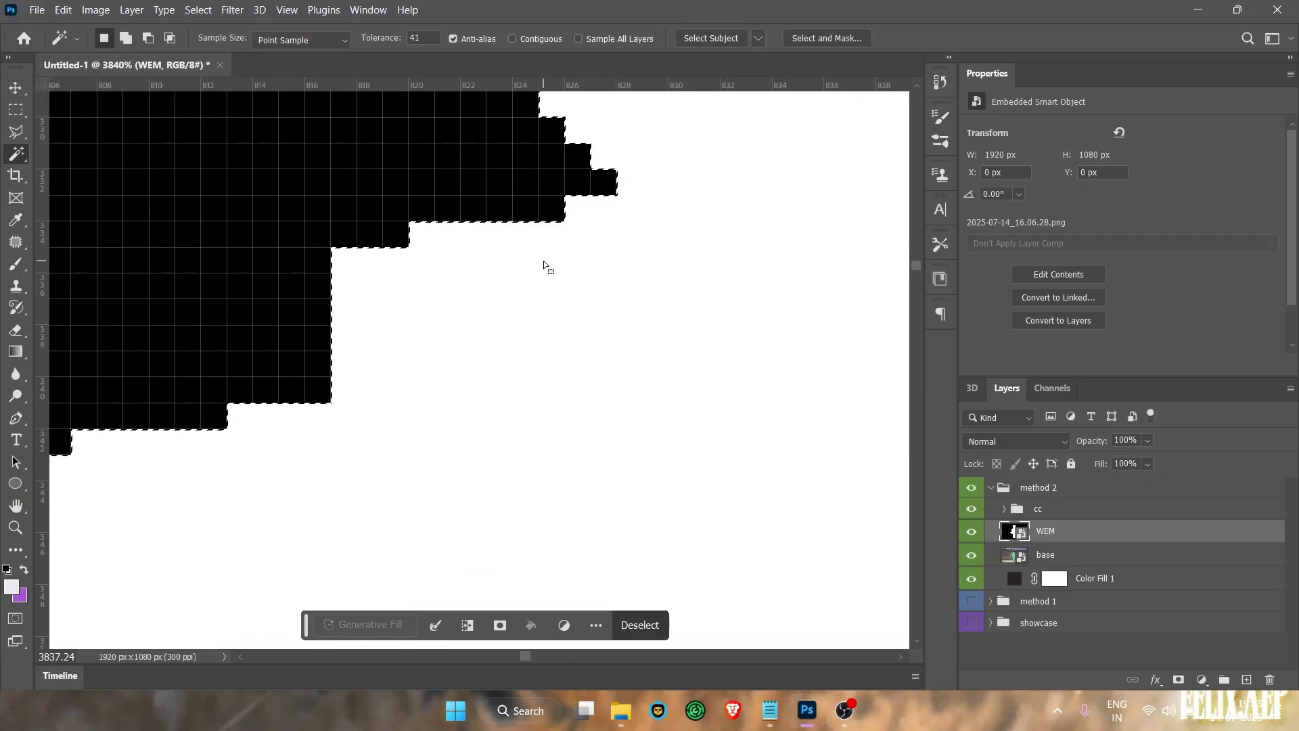
scroll(487, 299, "up", 3)
scroll(417, 350, "left", 10)
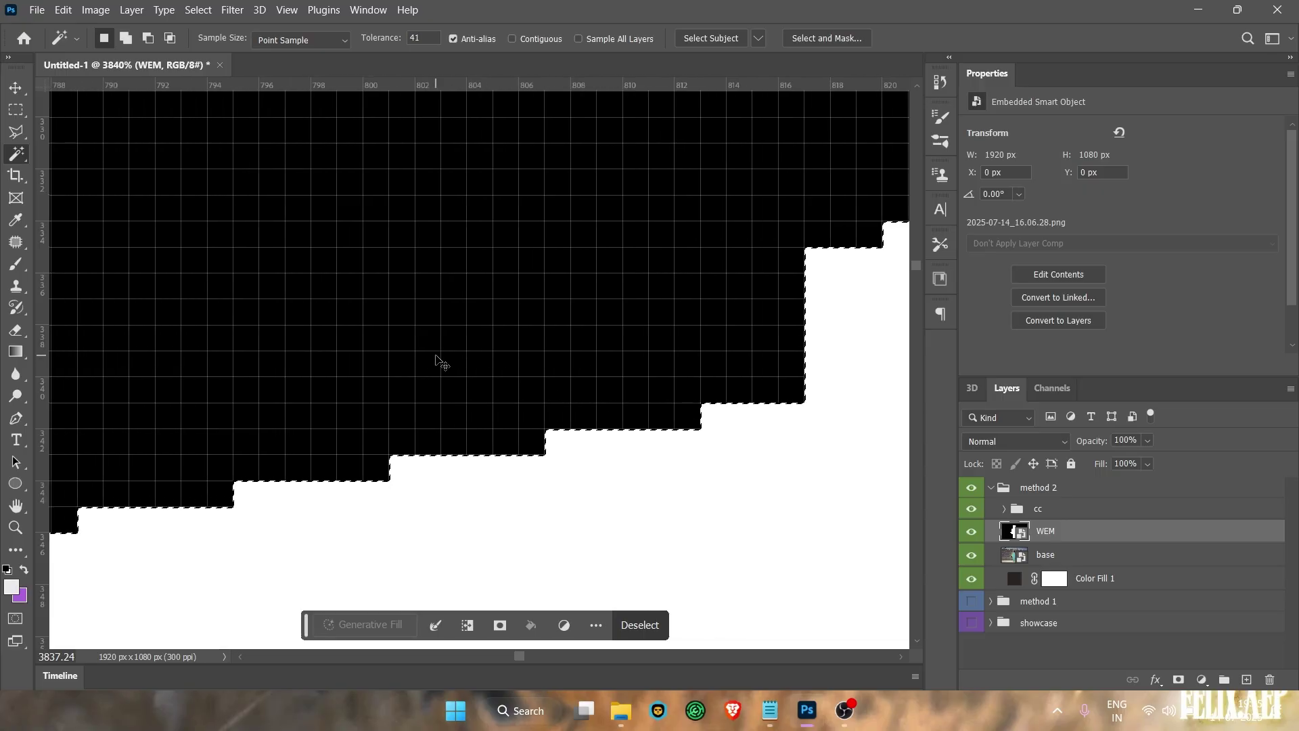
scroll(418, 350, "up", 2)
scroll(470, 336, "down", 3)
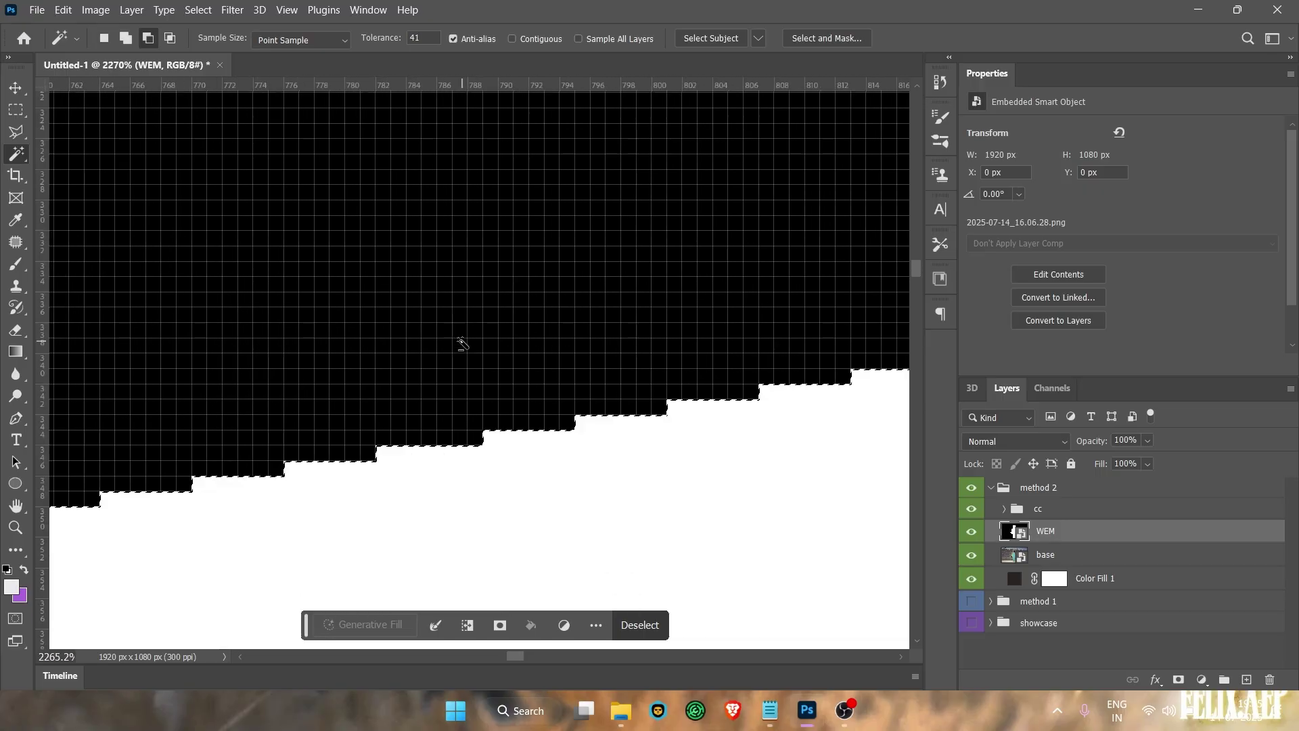
scroll(458, 339, "left", 5)
scroll(396, 406, "down", 3)
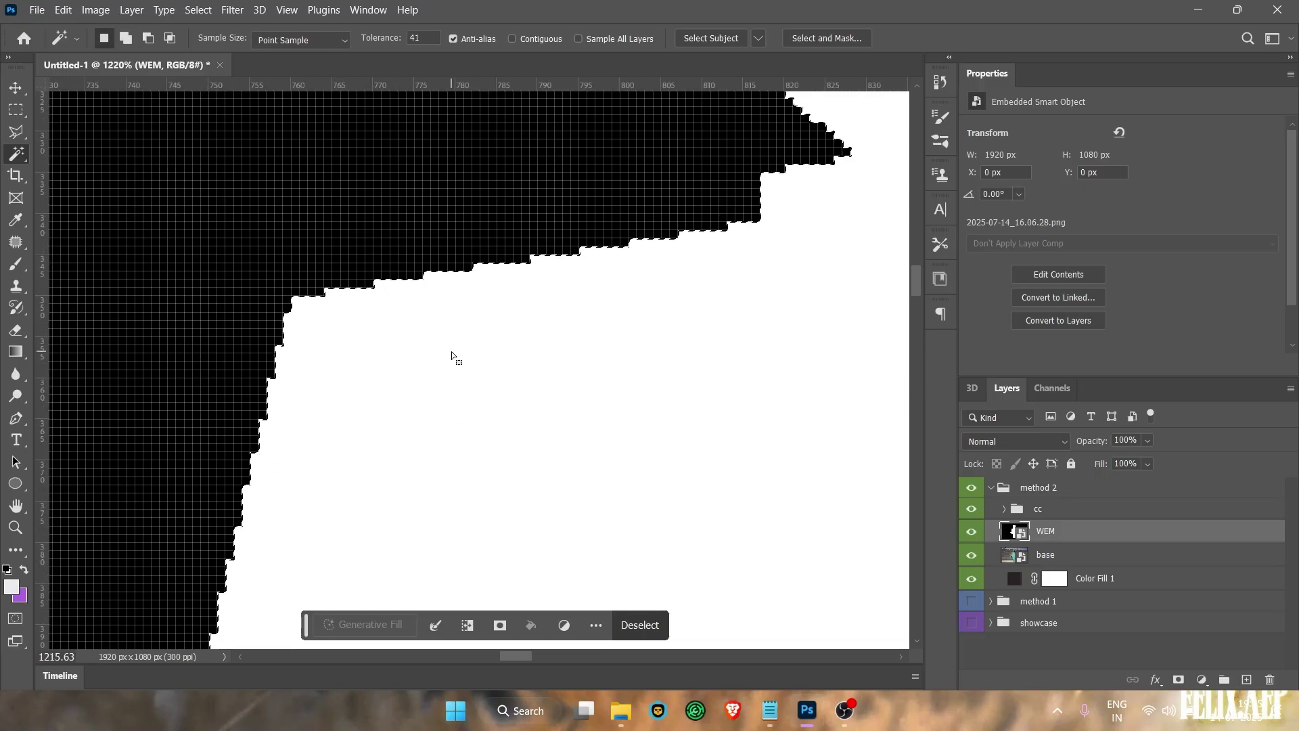
scroll(453, 347, "down", 10)
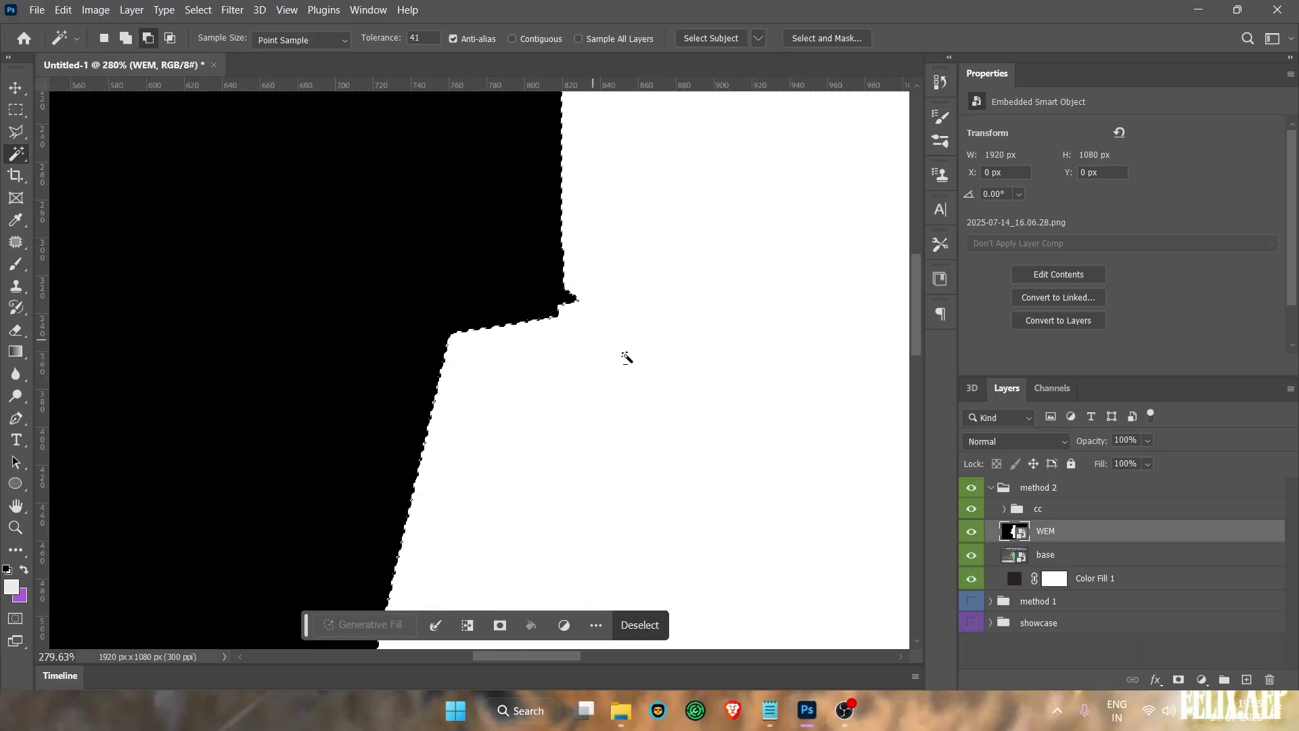
scroll(514, 565, "up", 10)
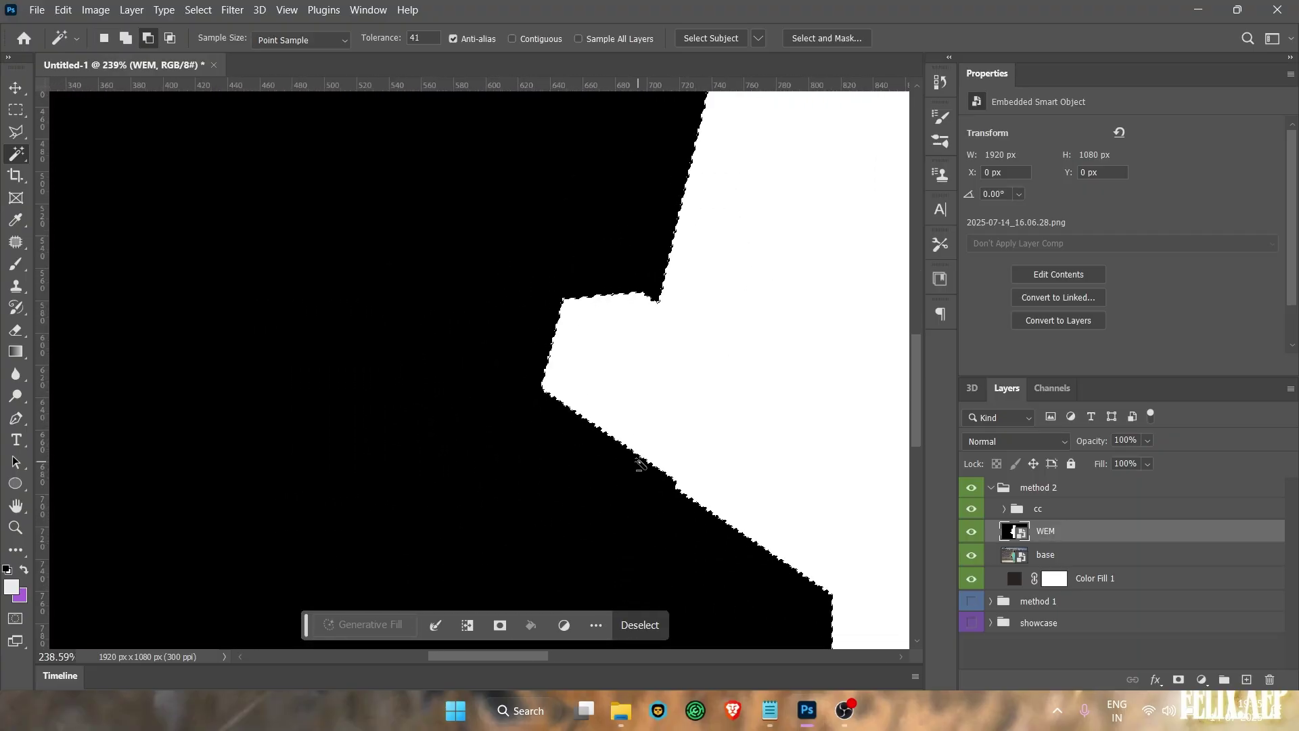
scroll(524, 330, "up", 8)
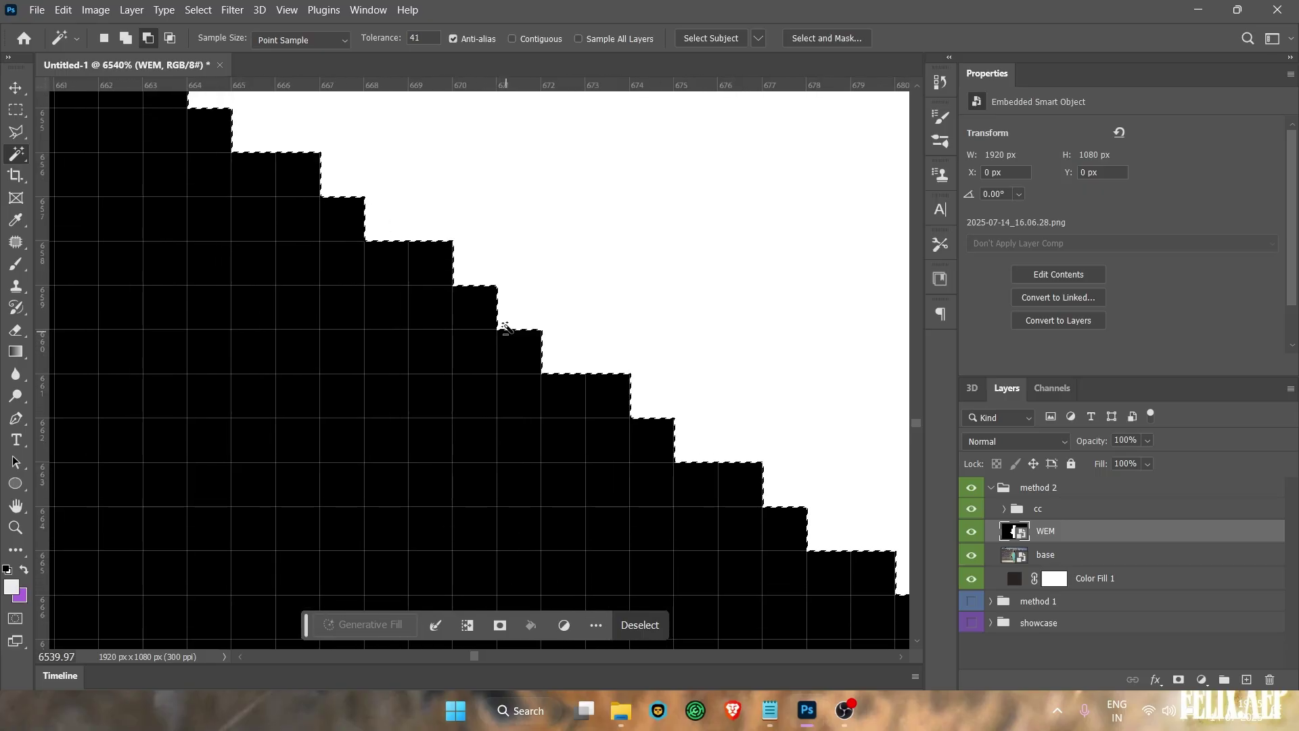
scroll(498, 269, "down", 10)
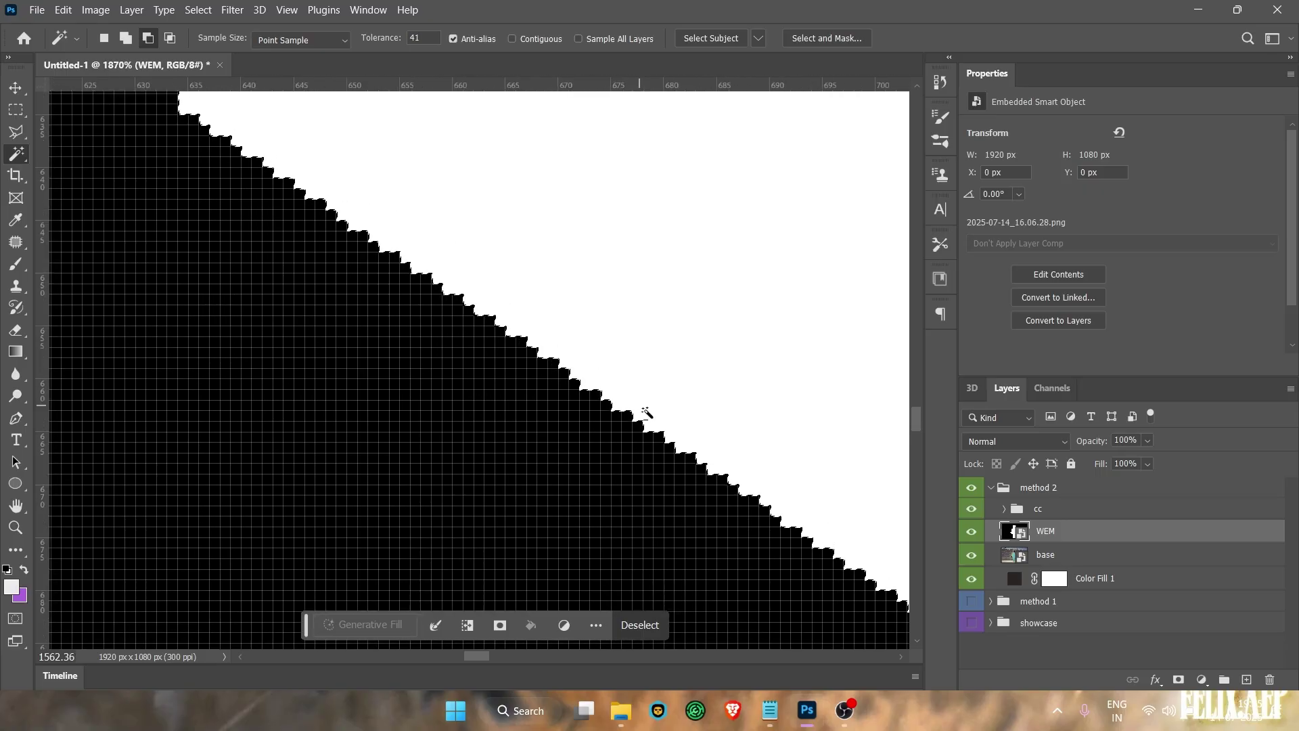
scroll(641, 442, "down", 6)
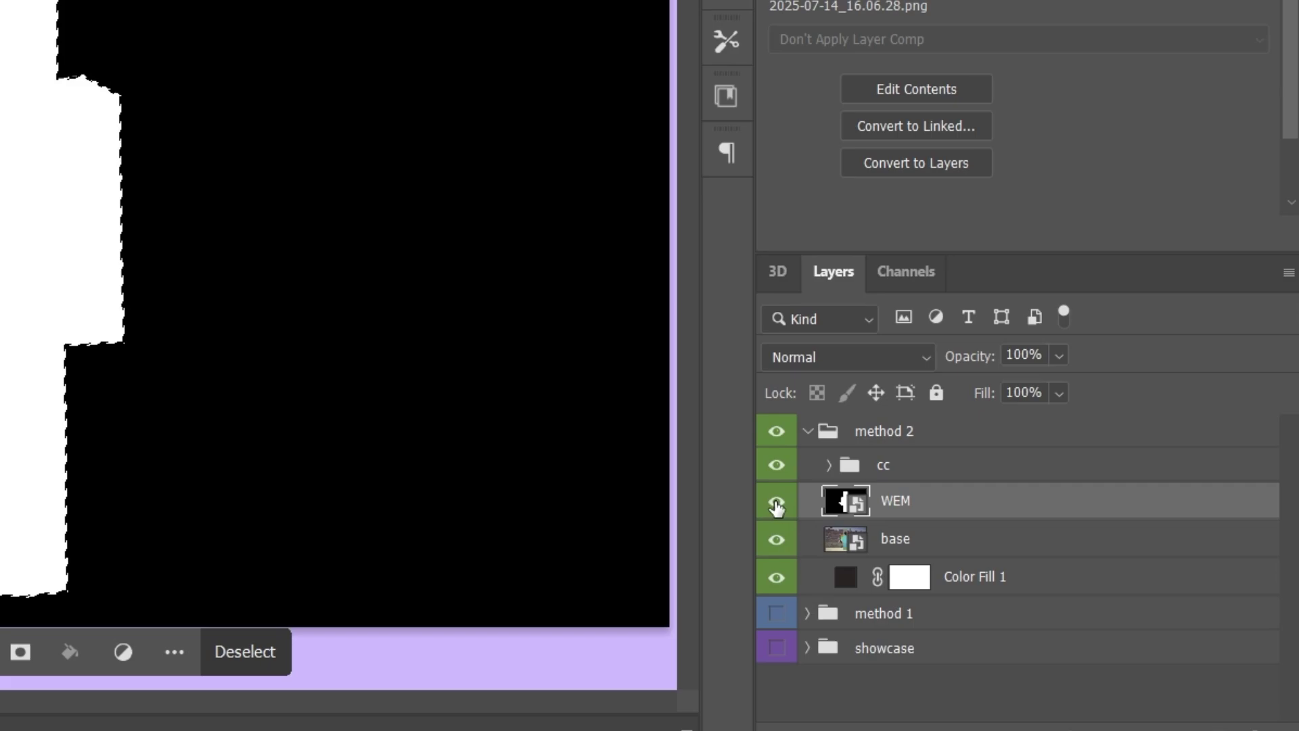
Hide WEM, mask the base screenshot with the silhouette selection, and collapse method 2
left_click(777, 504)
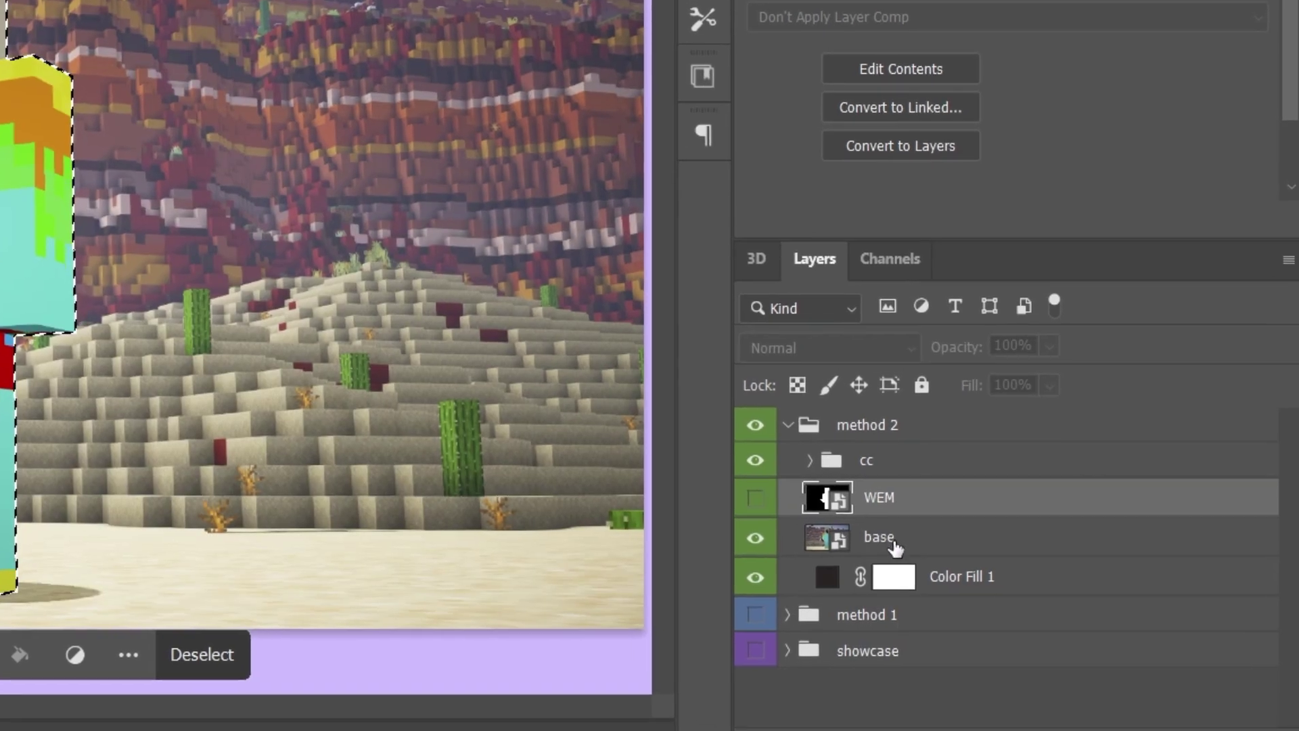
left_click(894, 545)
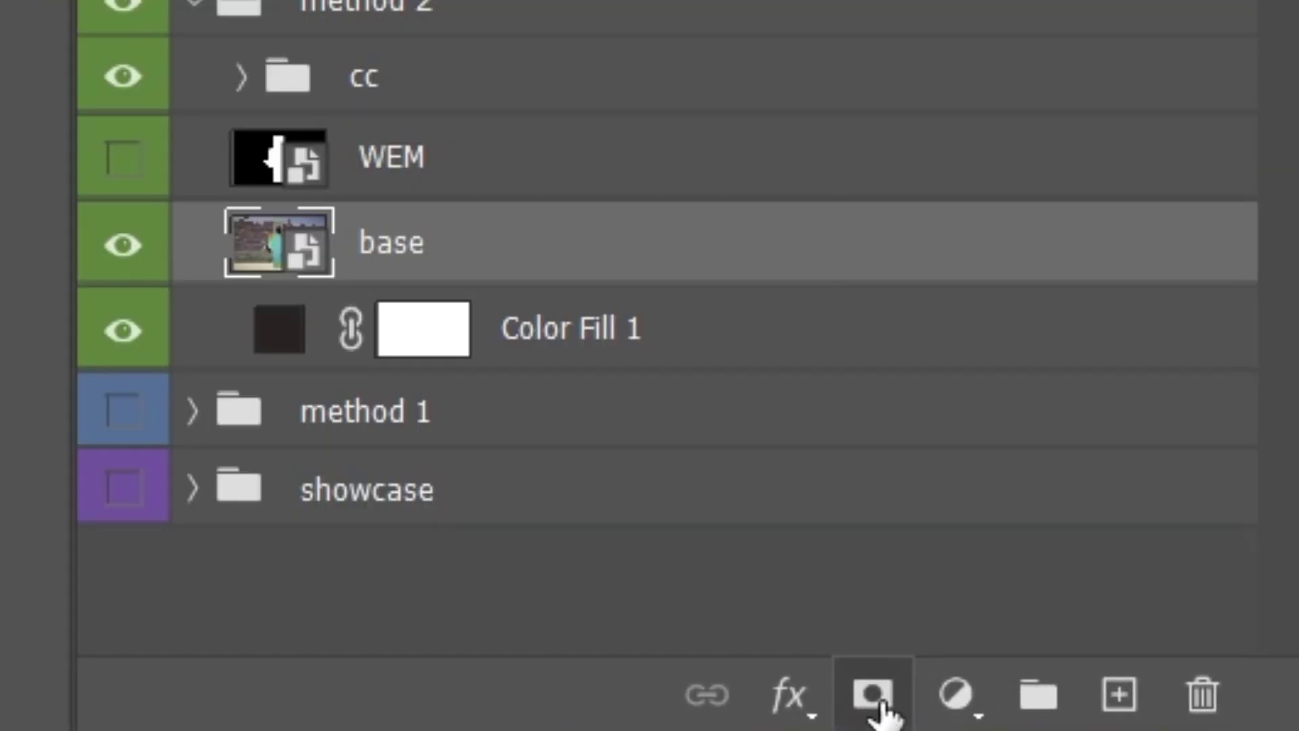
left_click(888, 703)
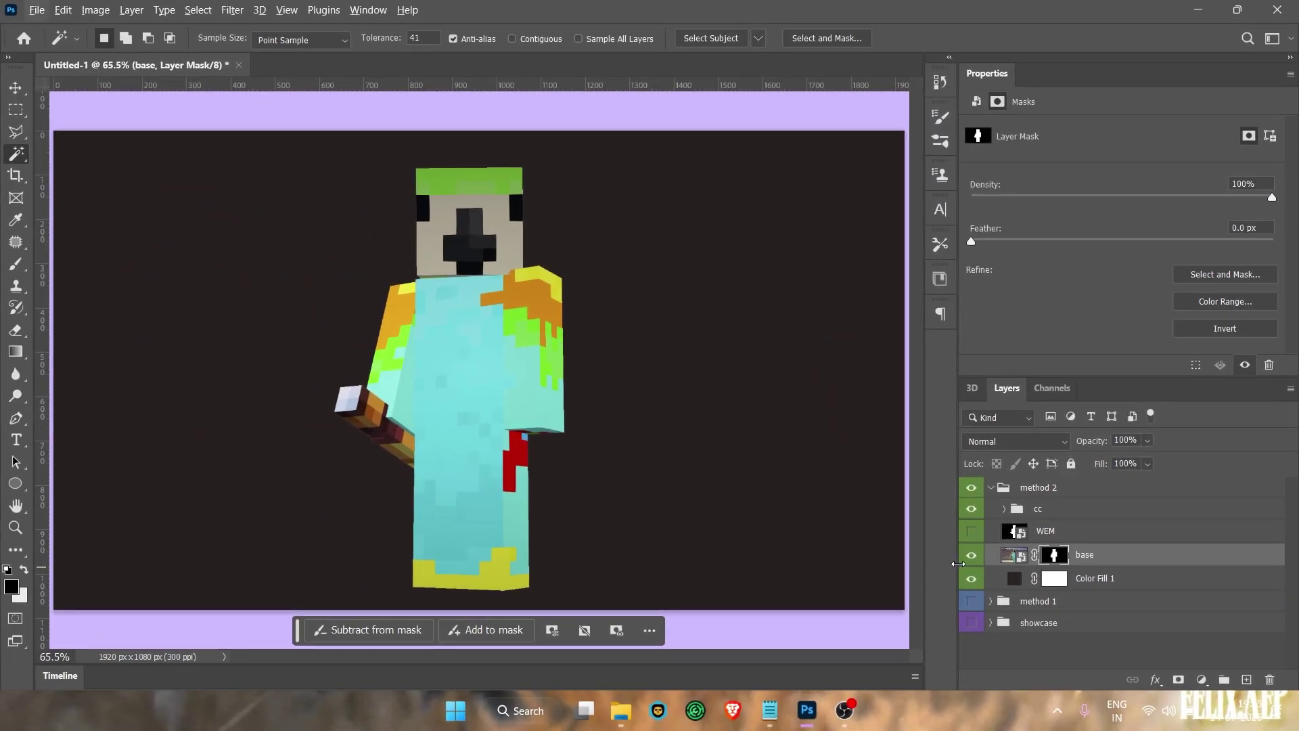
left_click(993, 488)
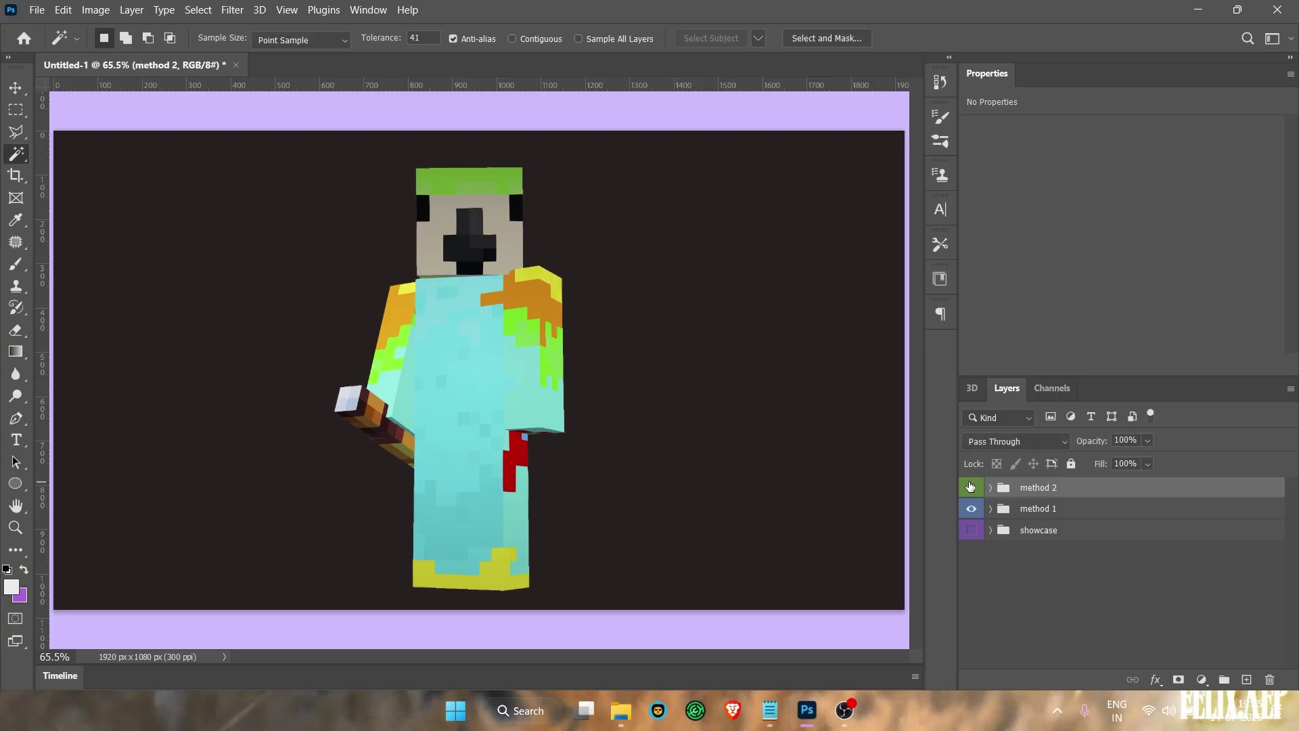
left_click(970, 487)
left_click(970, 487)
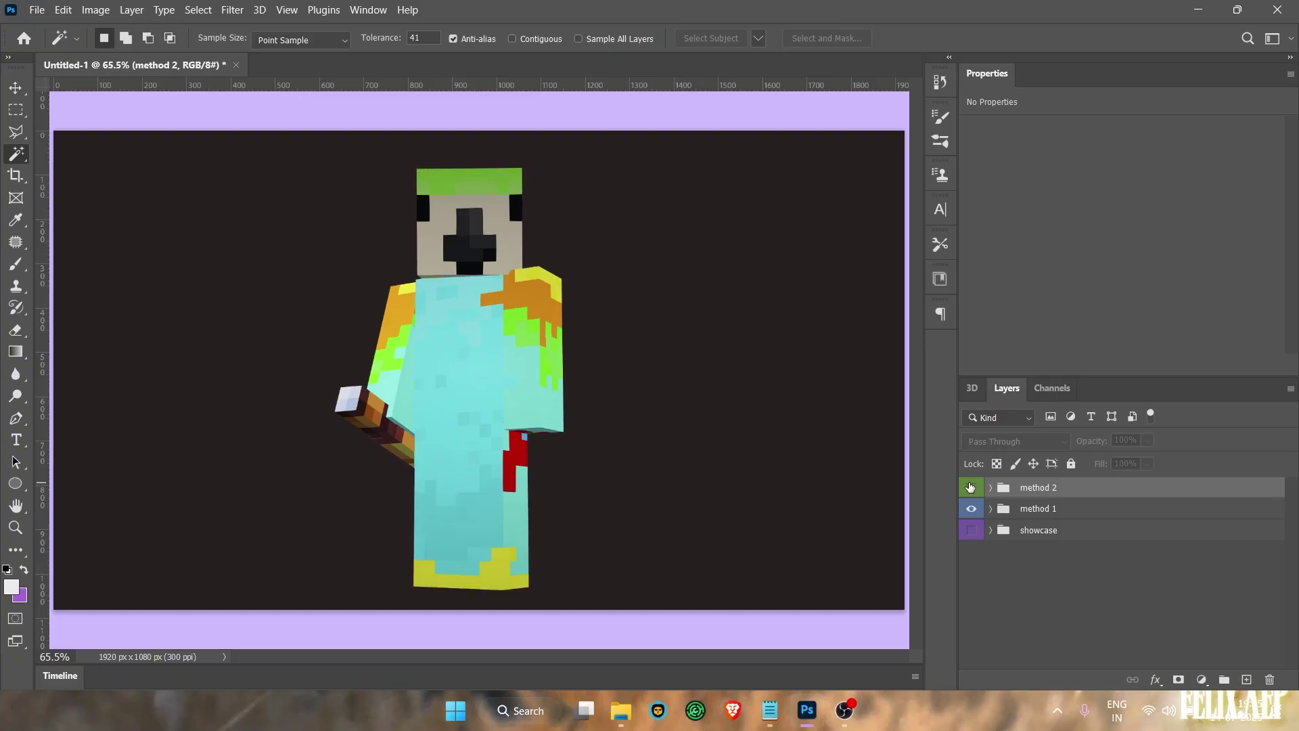
scroll(536, 406, "up", 10)
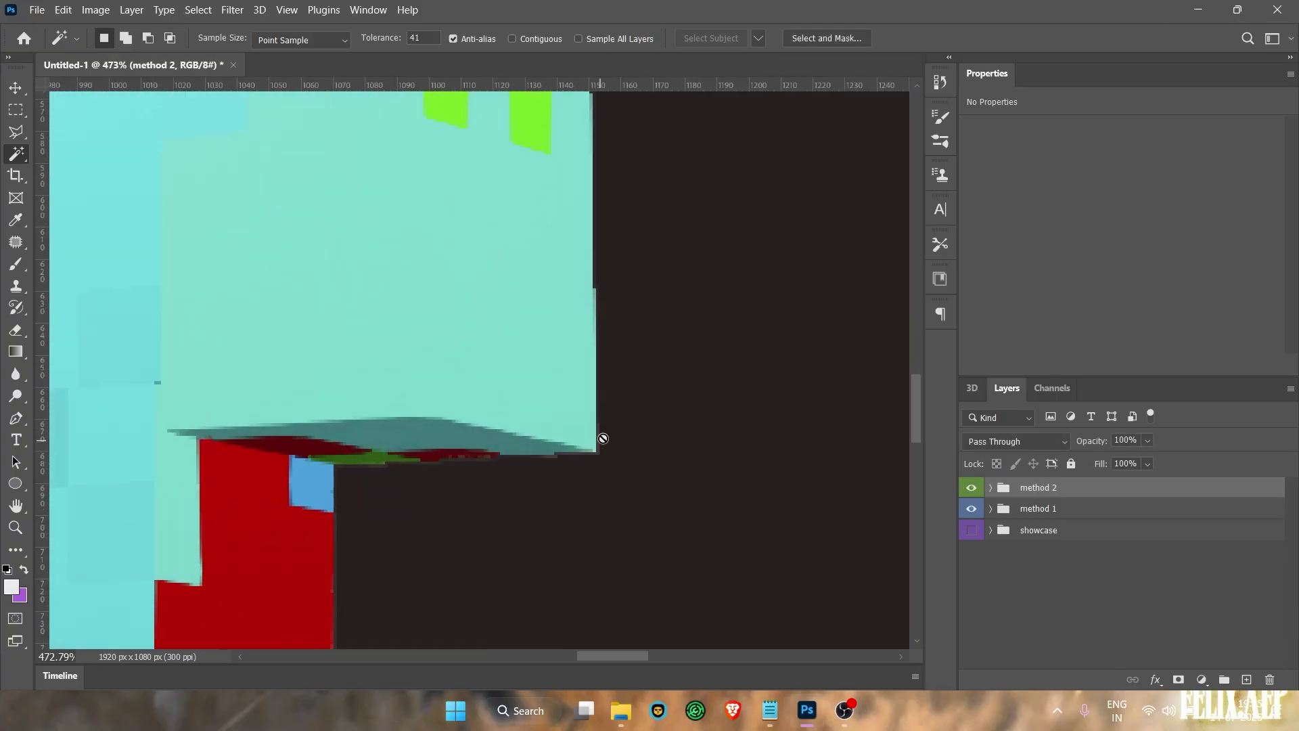
scroll(602, 432, "up", 8)
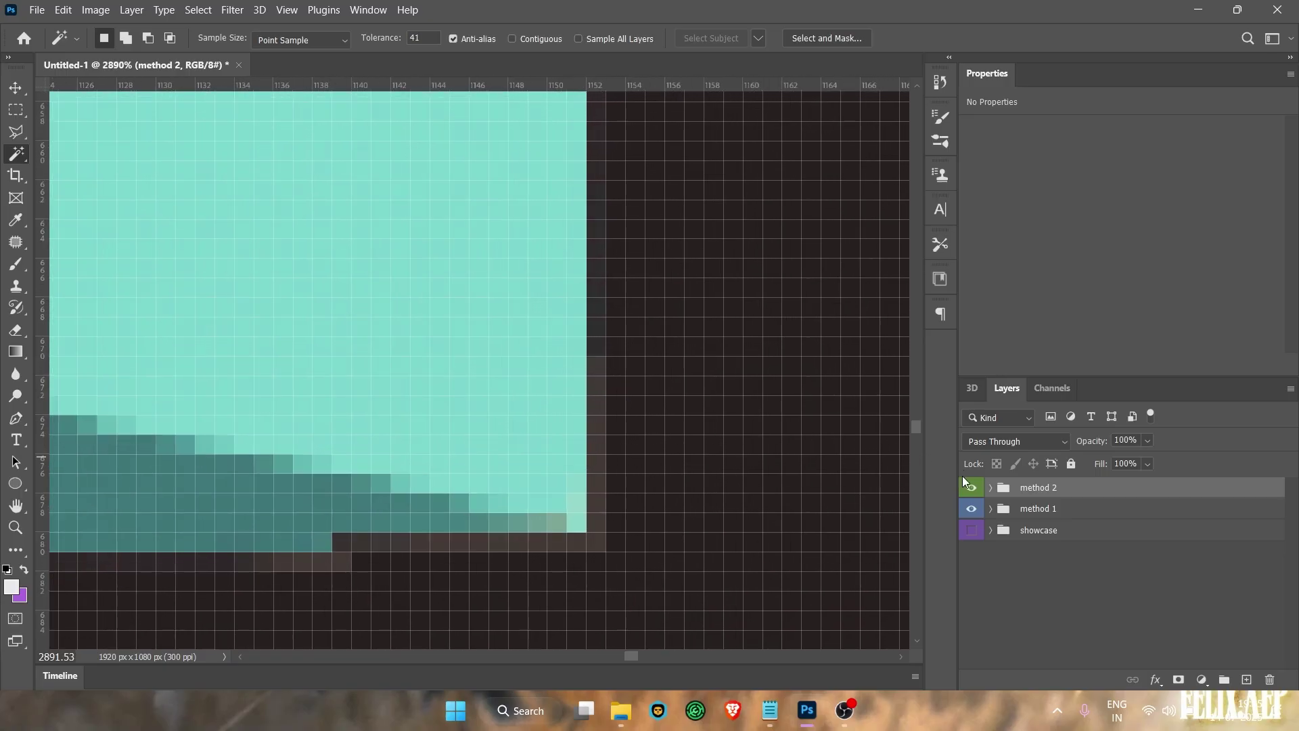
left_click(972, 487)
left_click(972, 487)
left_click(972, 487)
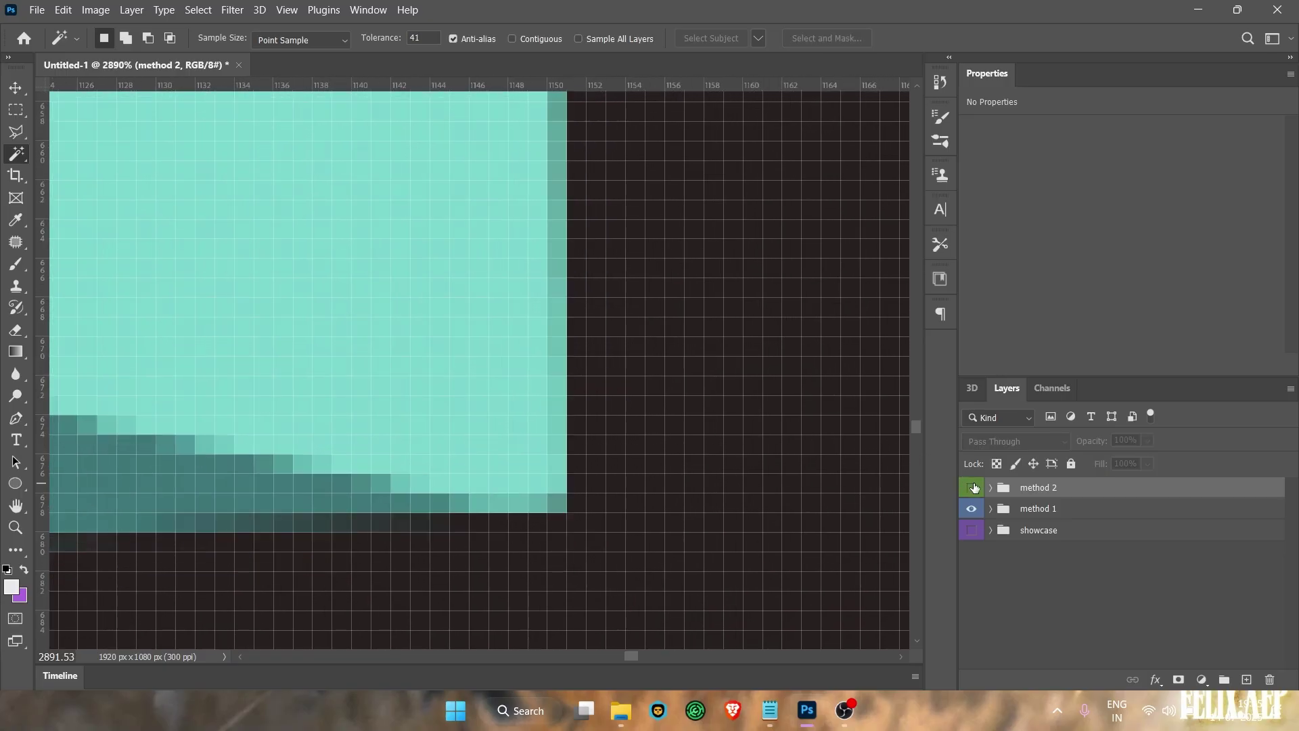
left_click(972, 488)
left_click(972, 488)
left_click(970, 509)
left_click(969, 509)
scroll(603, 342, "down", 3)
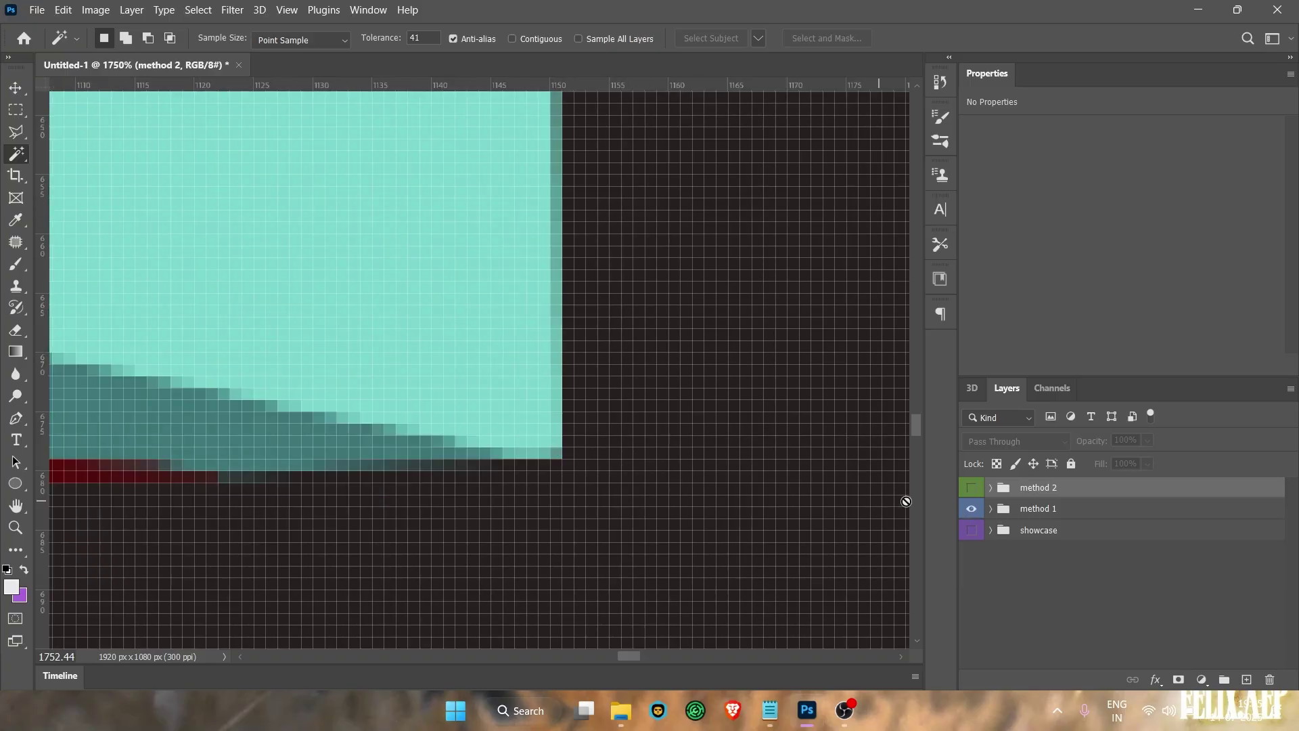
left_click(968, 488)
left_click(969, 488)
scroll(507, 350, "down", 8)
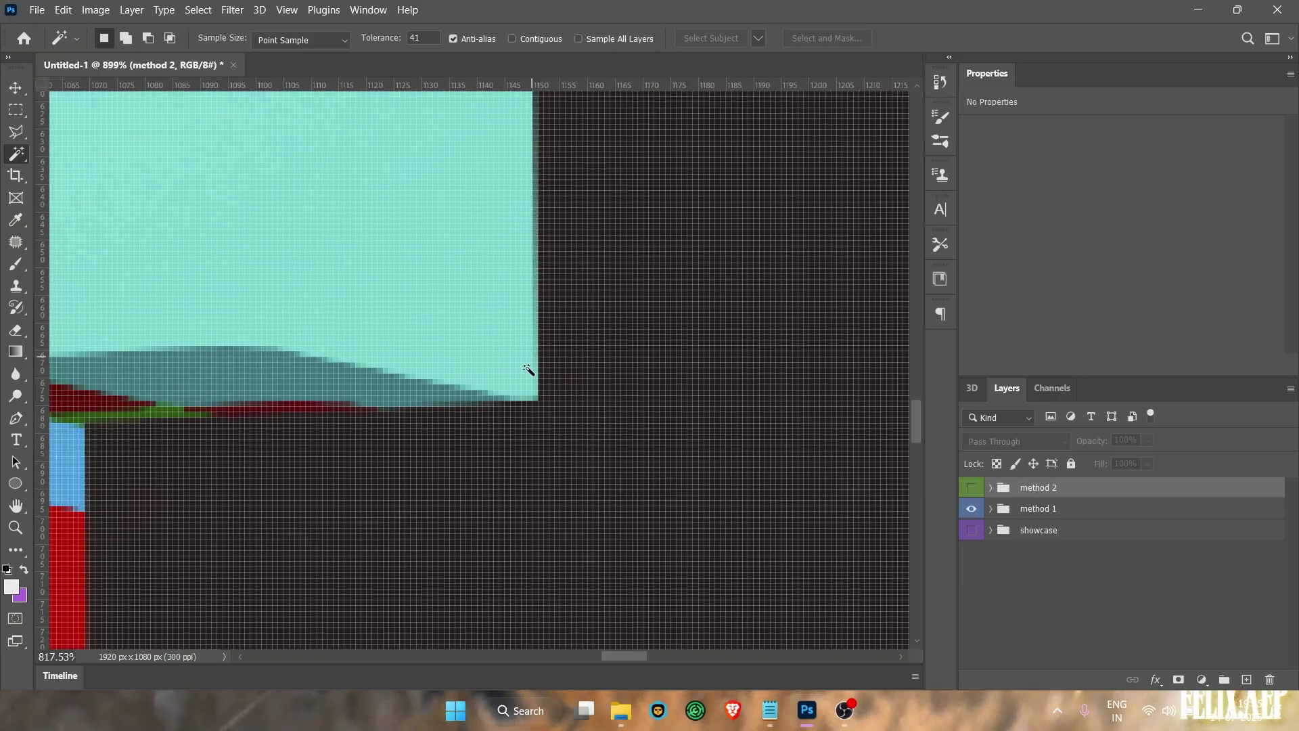
scroll(511, 361, "down", 4)
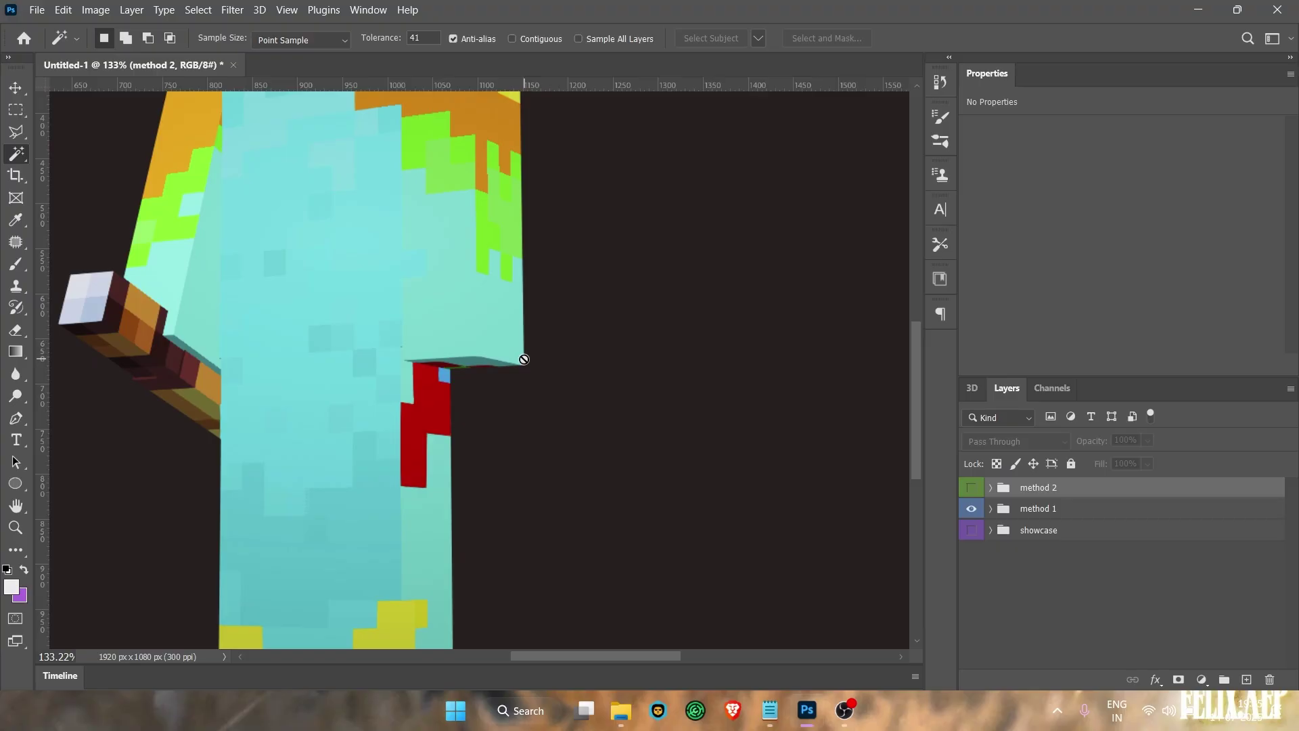
scroll(523, 358, "down", 4)
scroll(523, 359, "up", 1)
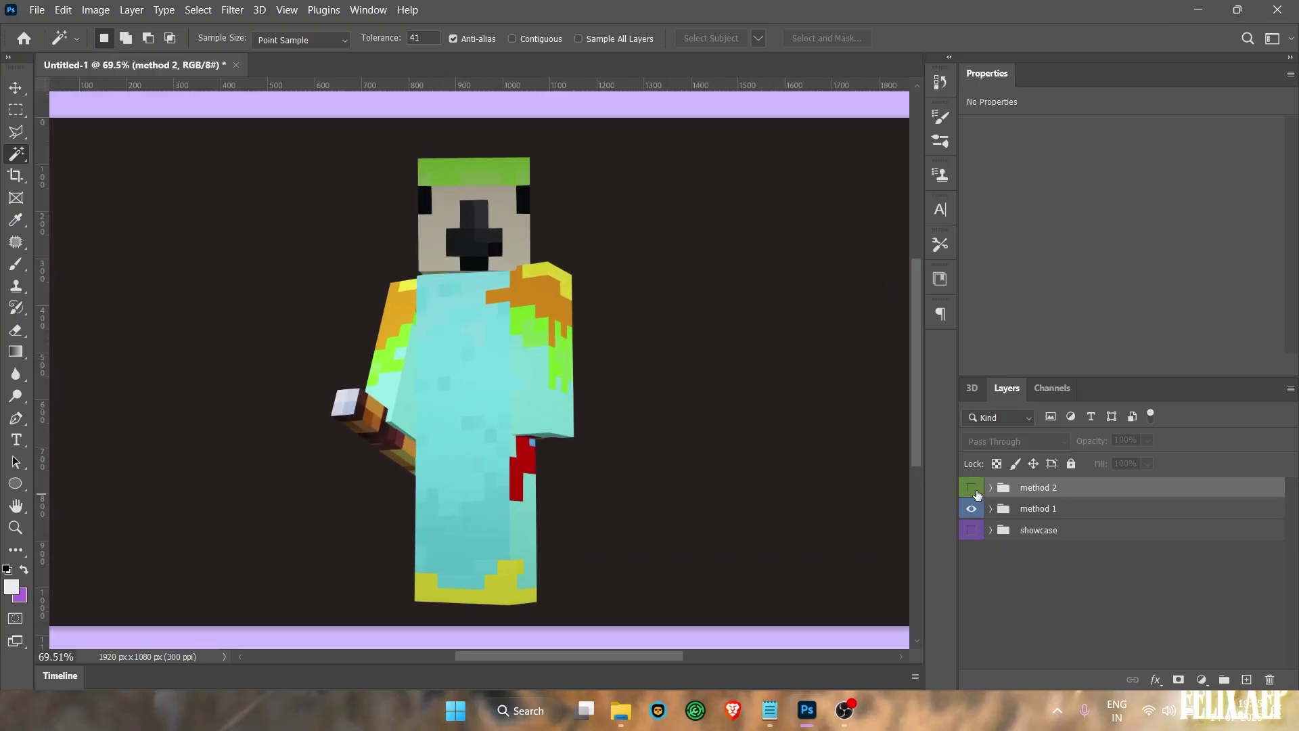
left_click(972, 489)
left_click(972, 488)
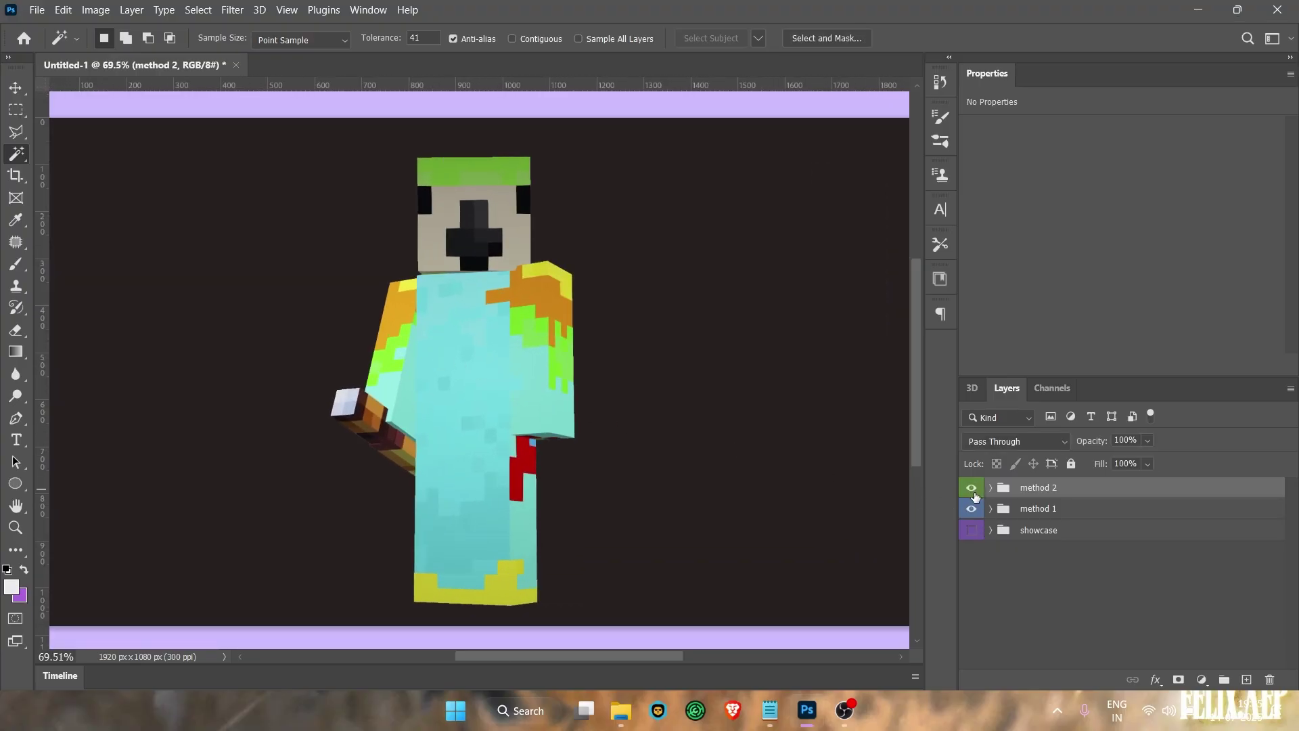